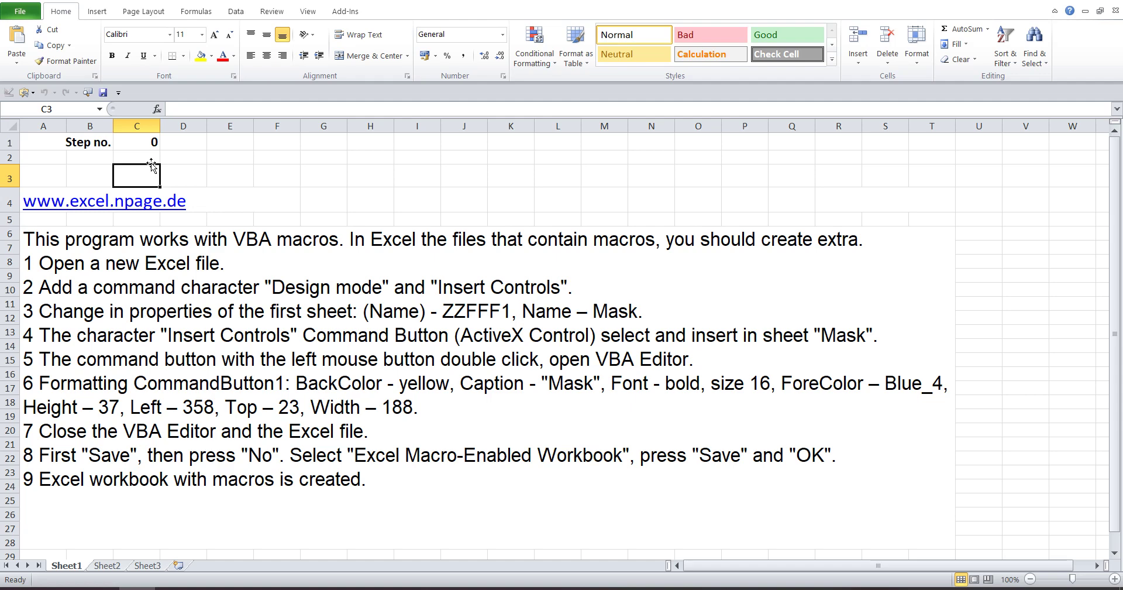
- Change the step number in C1 from 0 to 1
click(157, 142)
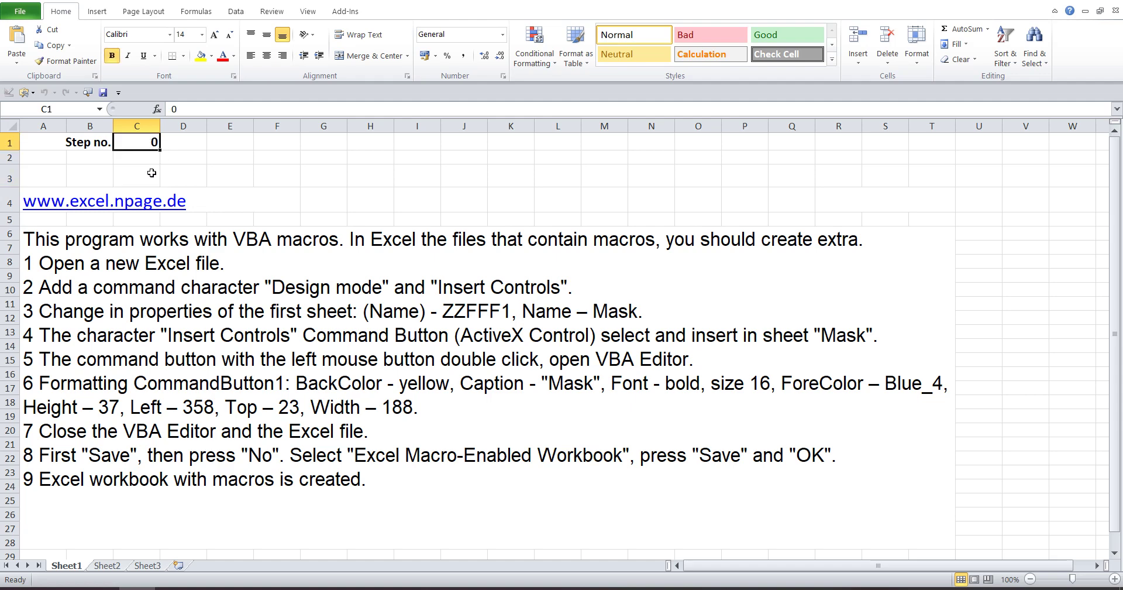
text(1)
key(Return)
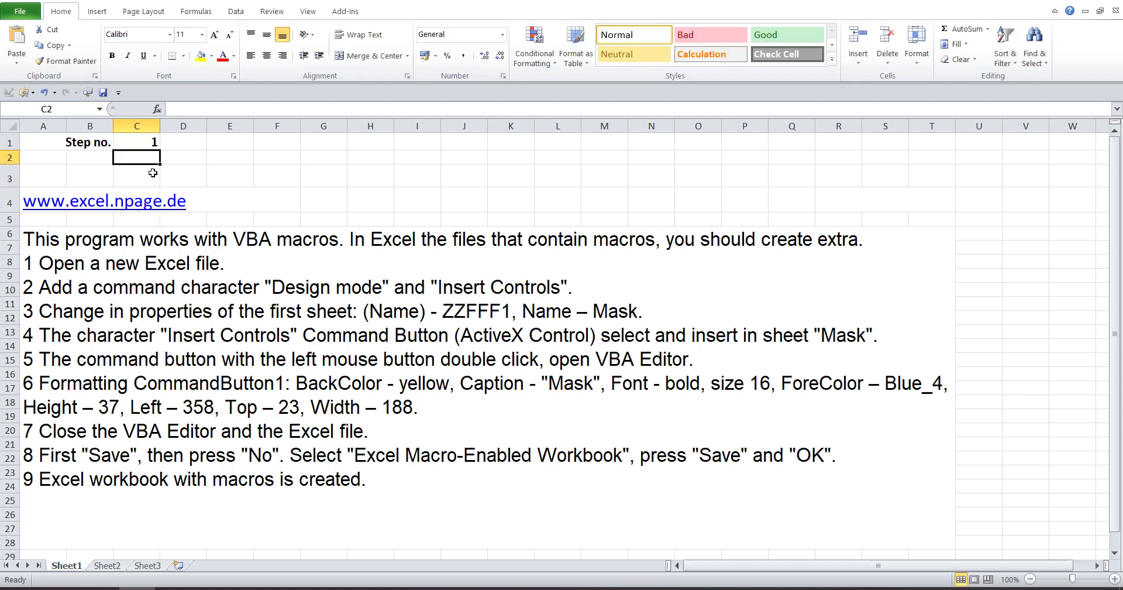
- Highlight the introduction and instruction steps 1–2 in the A6 text box
double_click(217, 240)
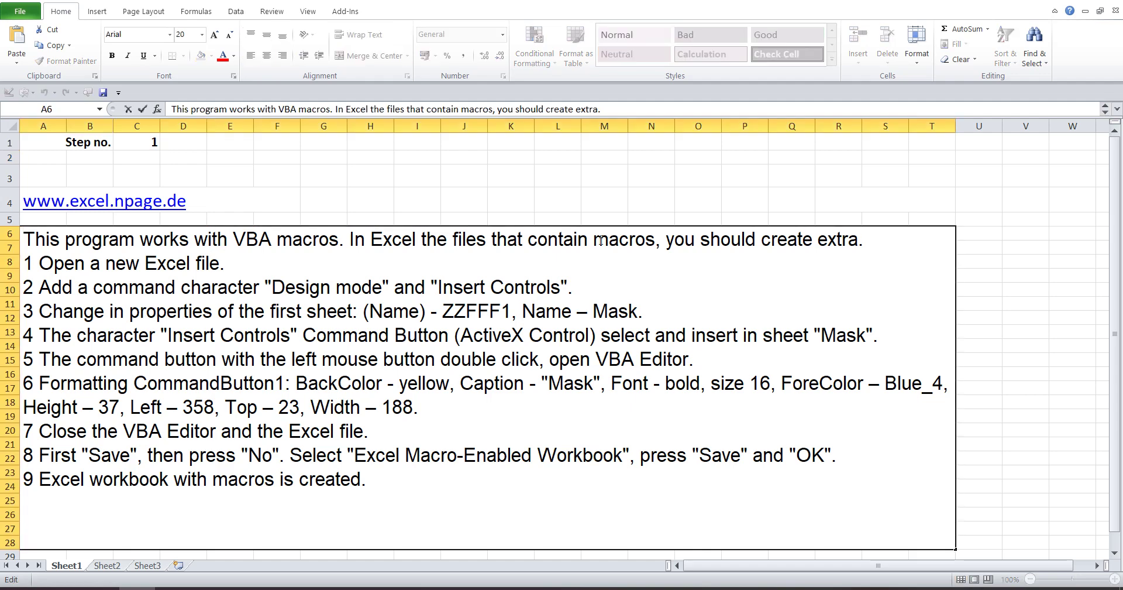
drag(23, 240, 935, 240)
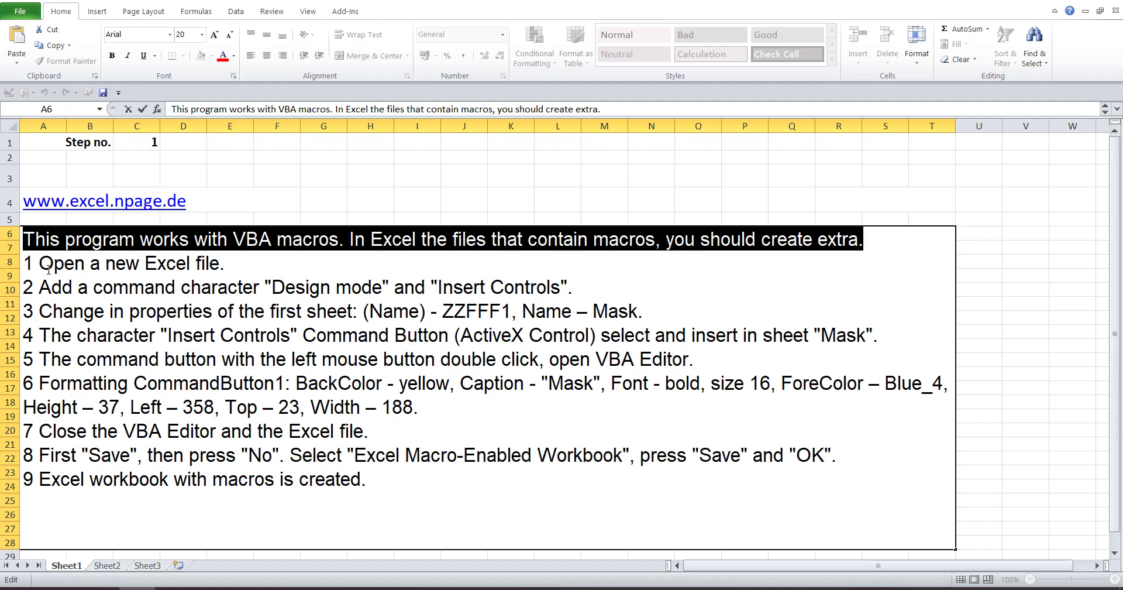
drag(27, 261, 613, 288)
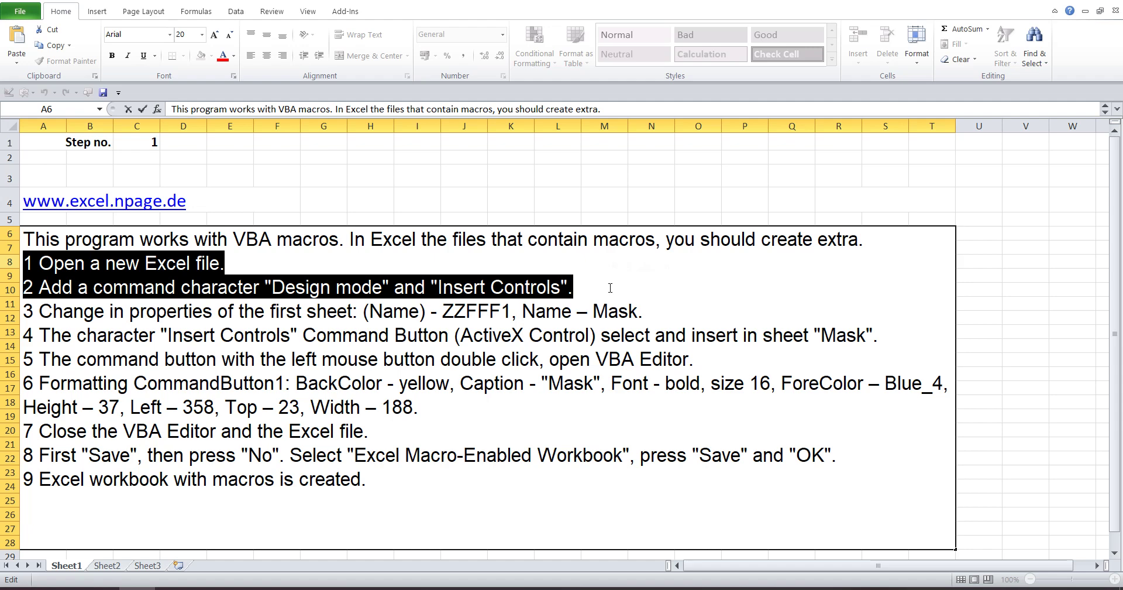
click(237, 177)
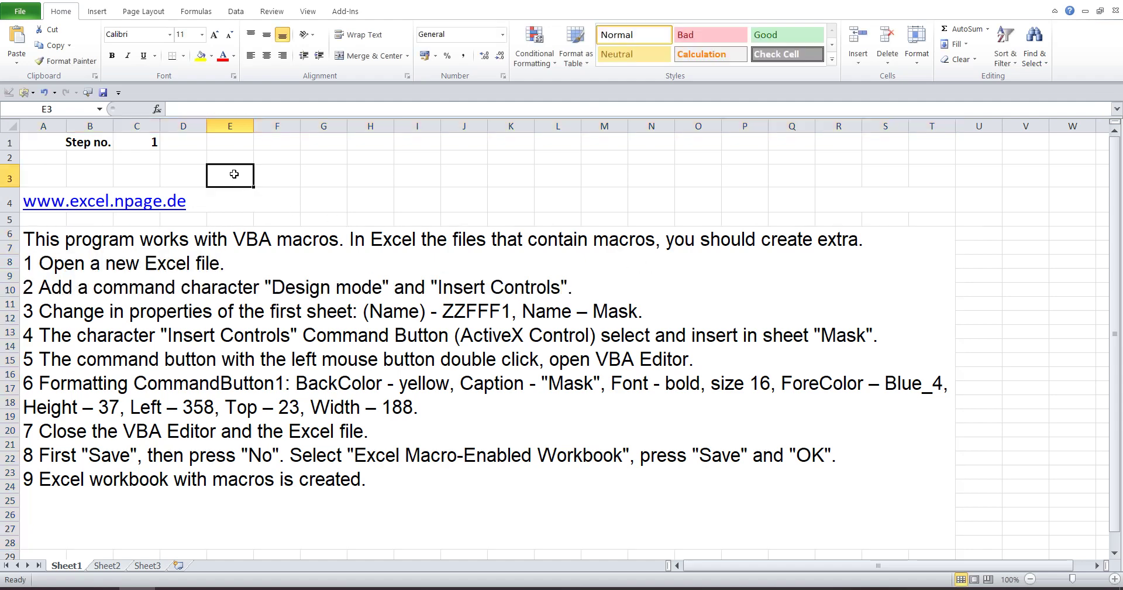
- Bring up the Quick Access Toolbar settings with All Commands listed
click(119, 94)
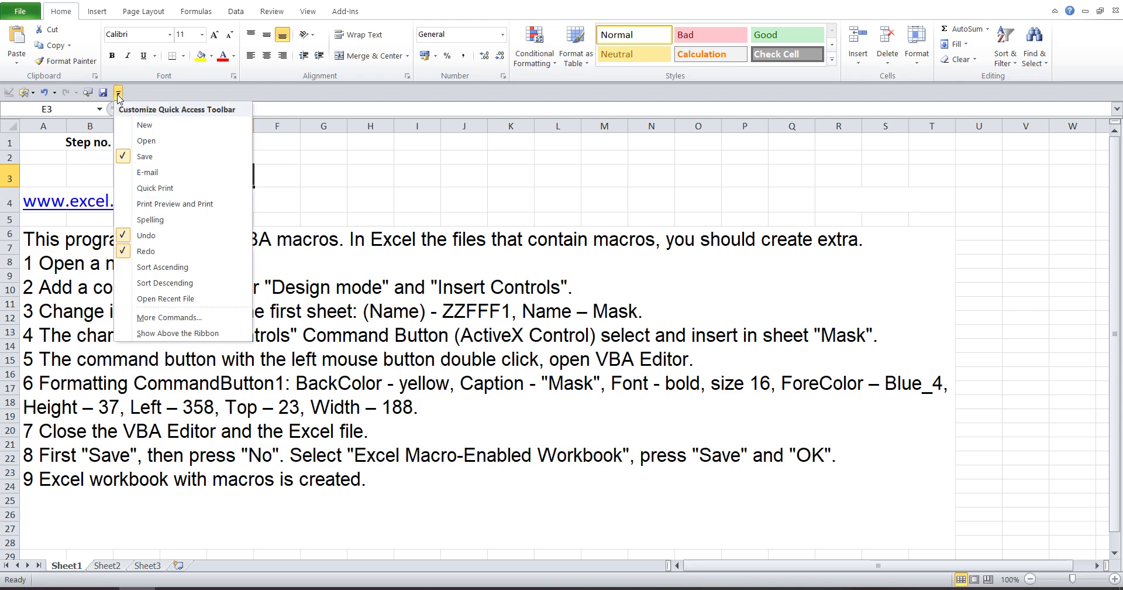
click(209, 320)
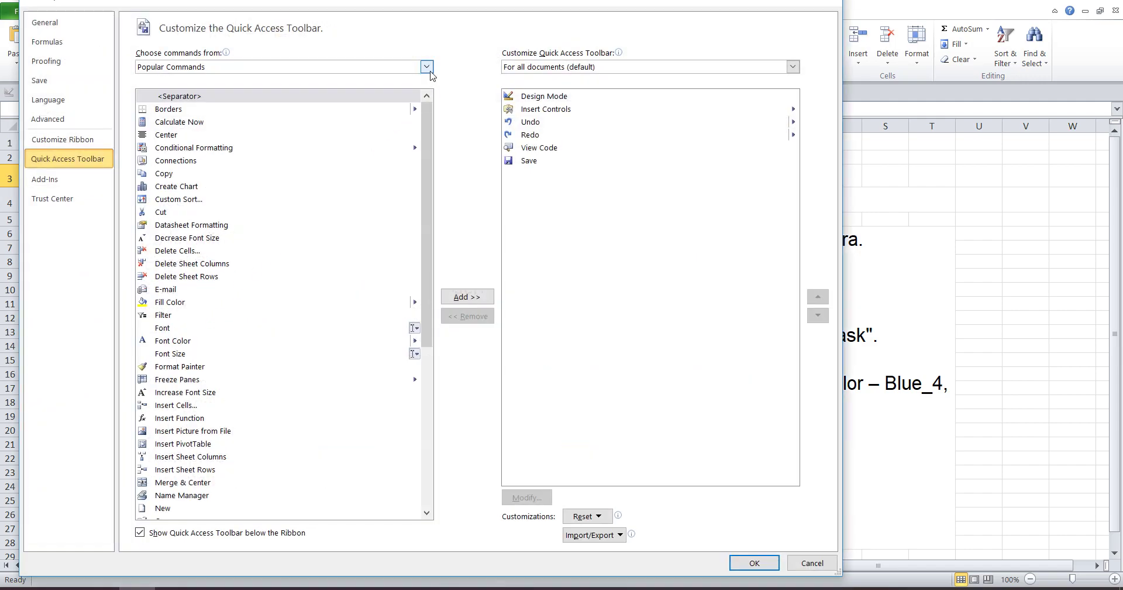
click(427, 68)
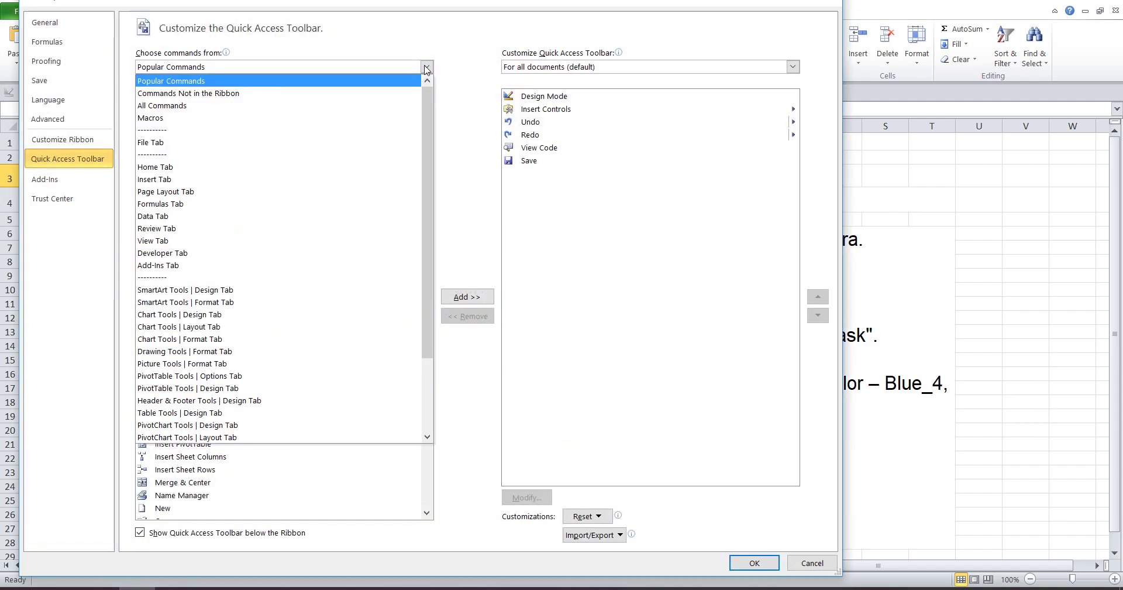
click(189, 106)
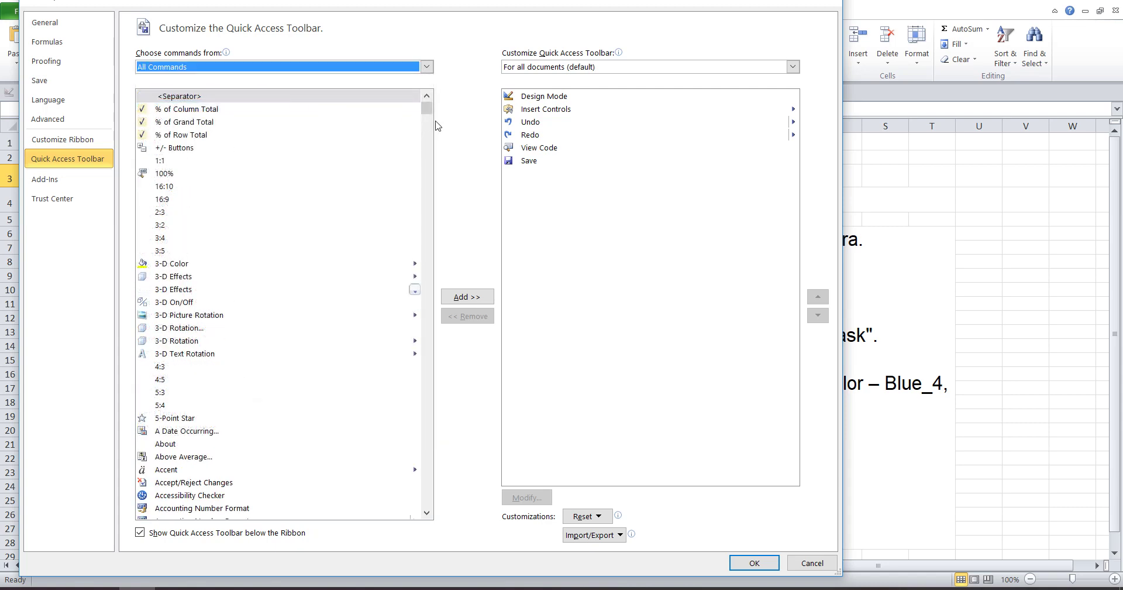
- Scroll the All Commands list to Design Mode and select it
drag(426, 109, 422, 205)
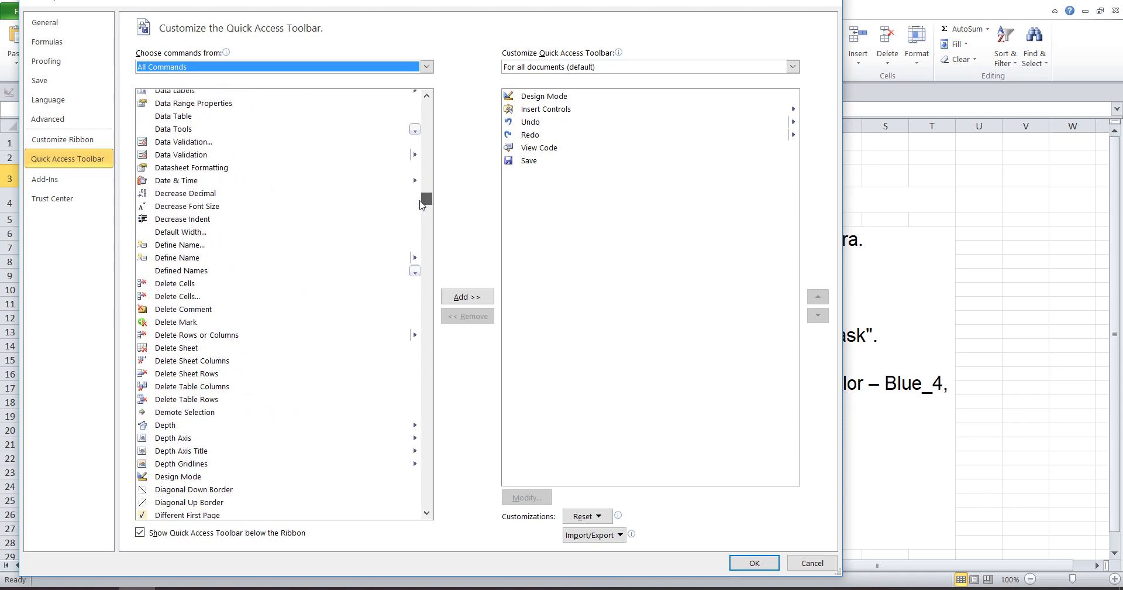
drag(420, 200, 420, 213)
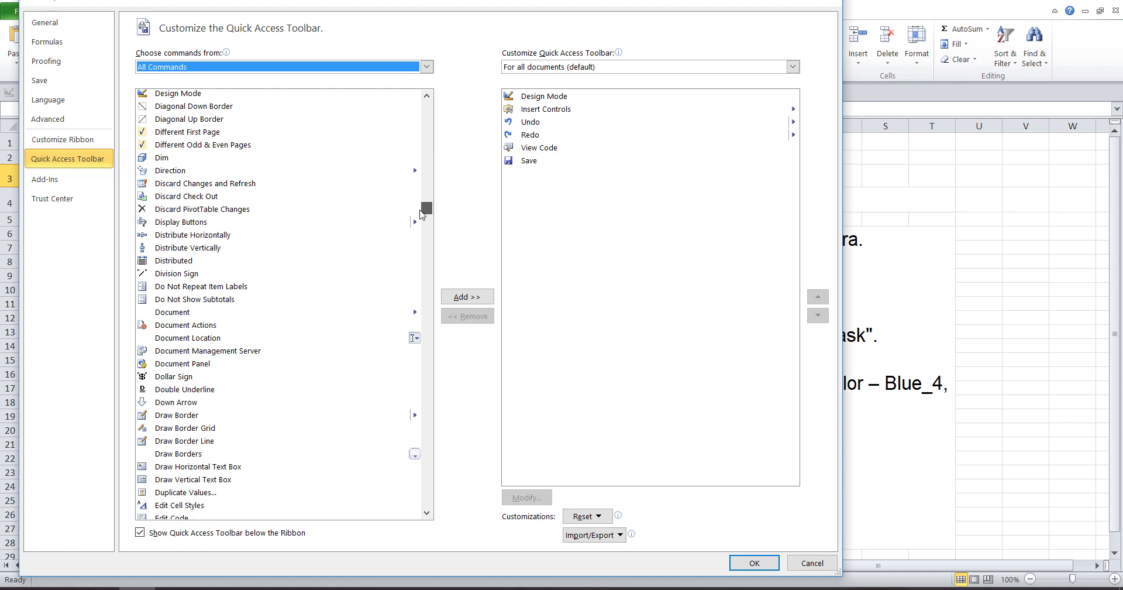
drag(420, 212, 420, 214)
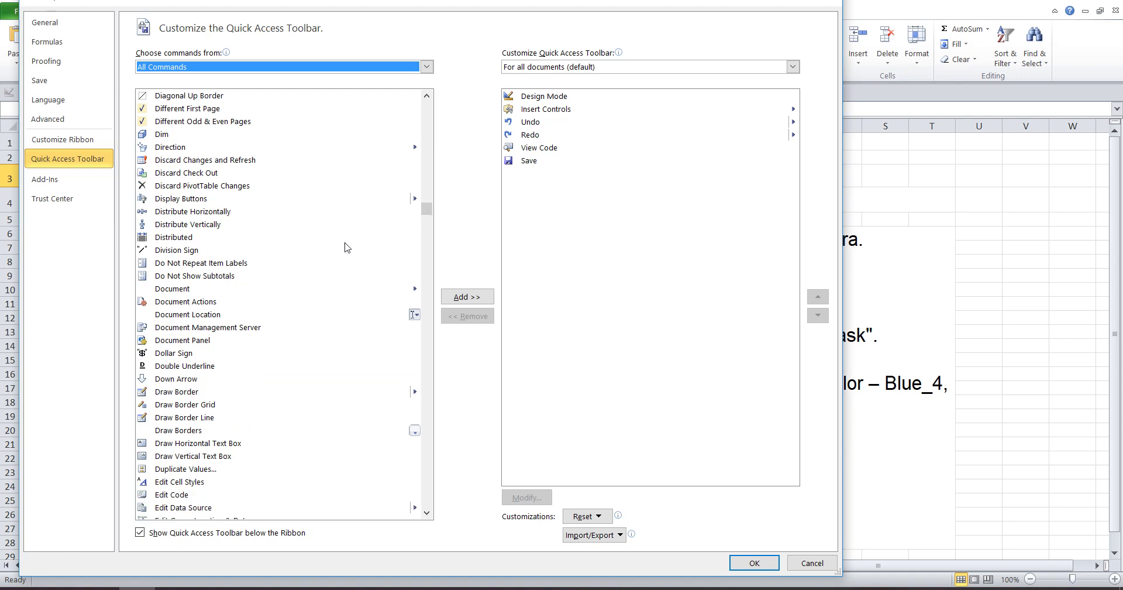
scroll(345, 247, up, 1)
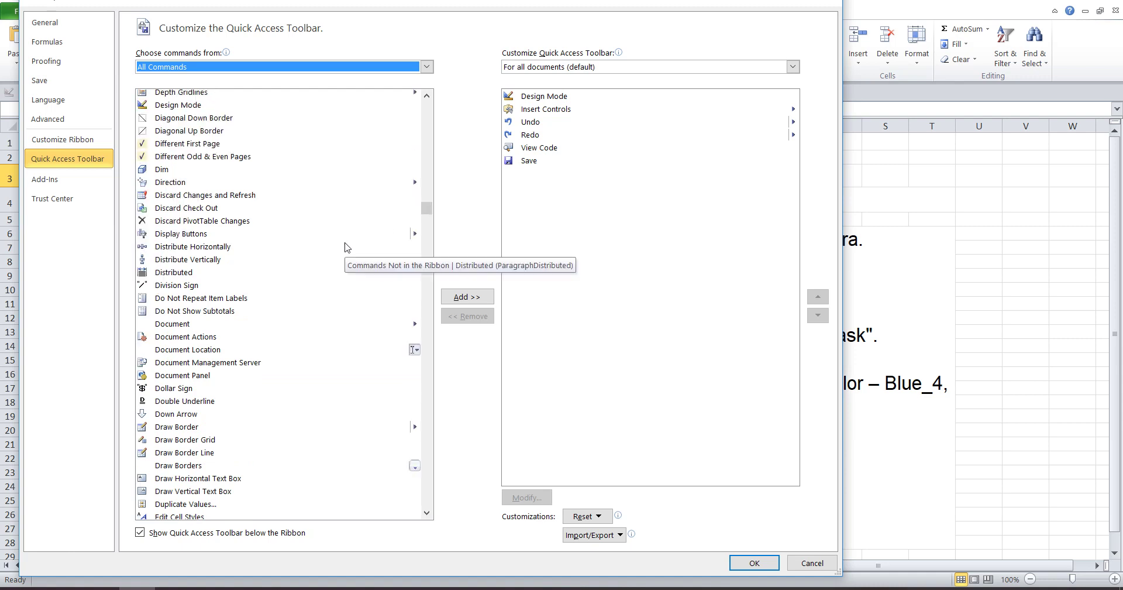
scroll(345, 247, up, 2)
scroll(345, 246, up, 3)
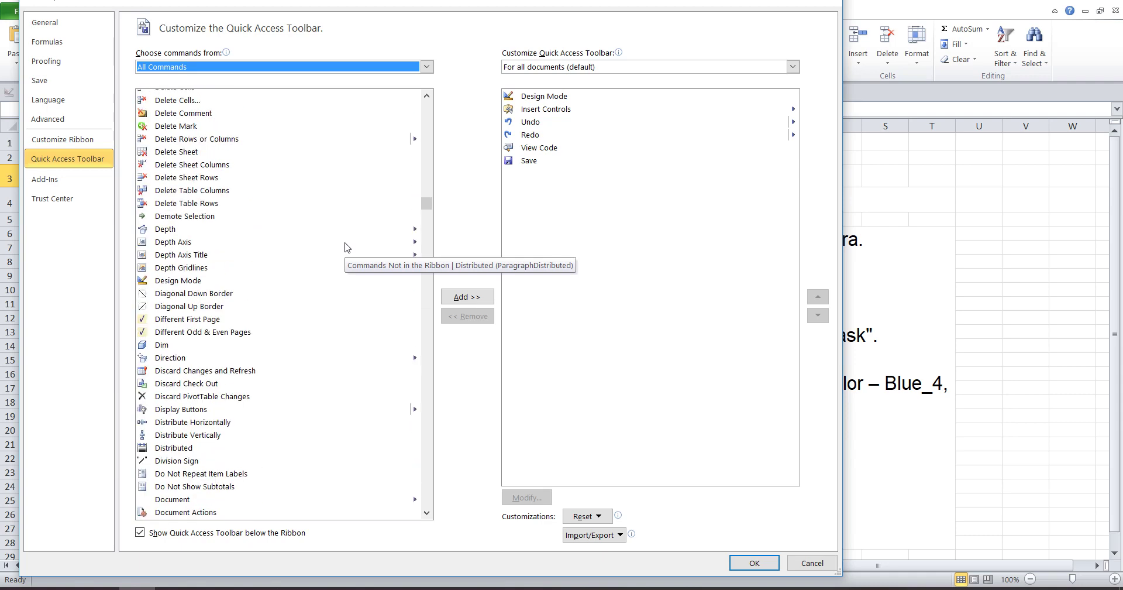
scroll(345, 246, up, 3)
scroll(345, 247, up, 3)
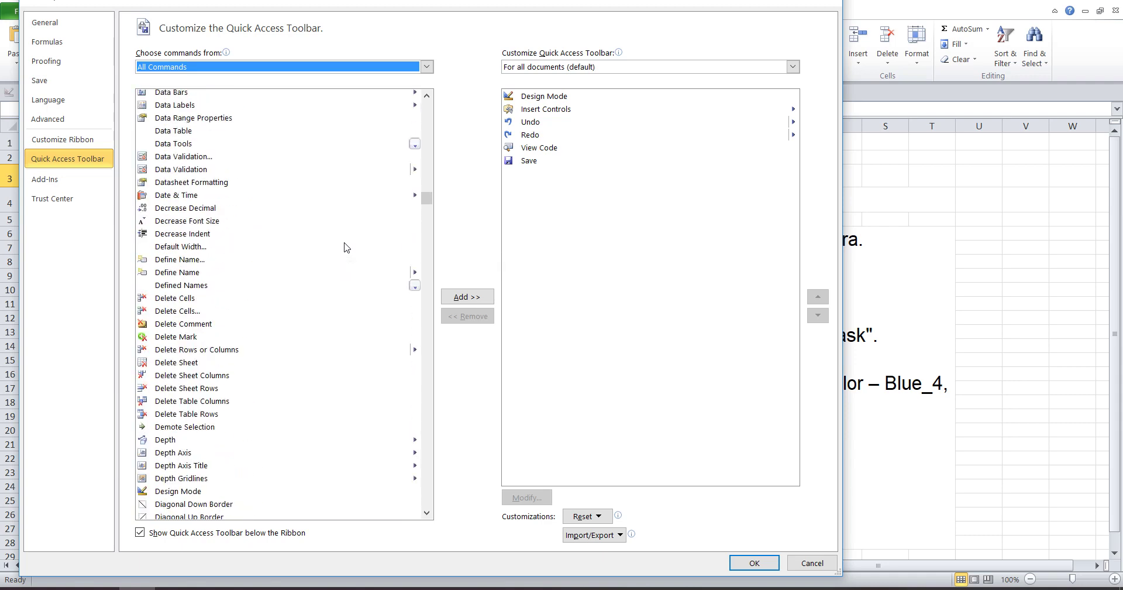
scroll(345, 247, up, 3)
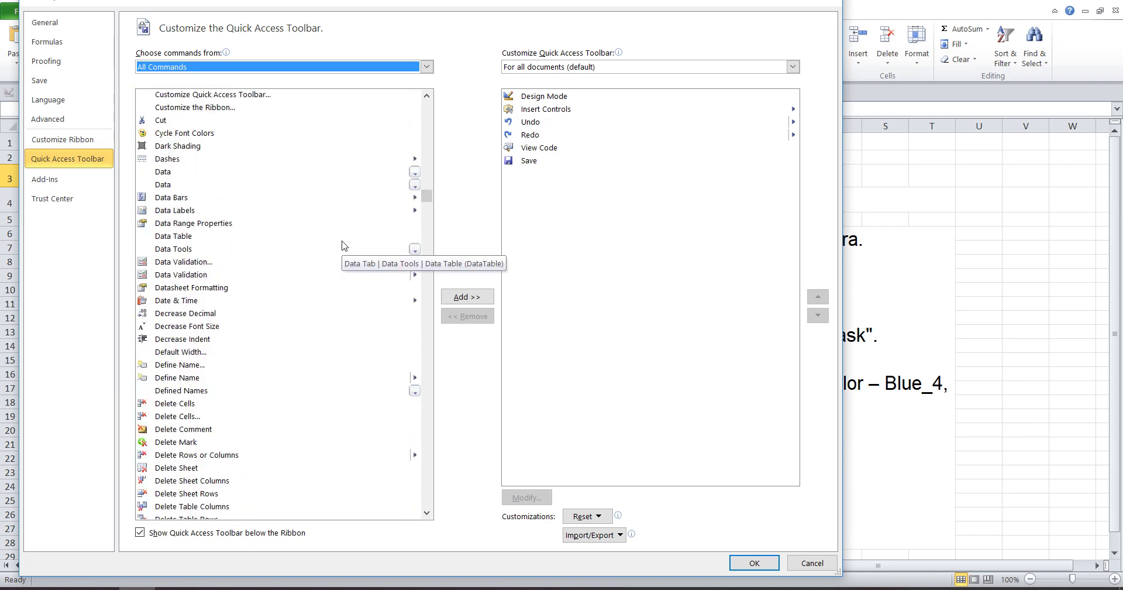
scroll(344, 246, down, 1)
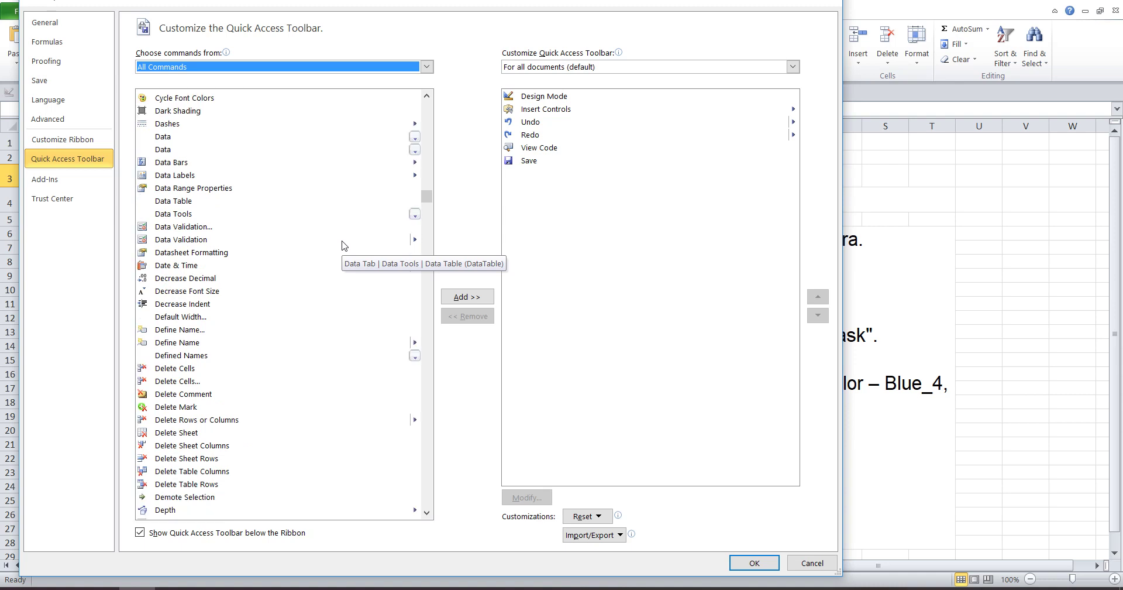
scroll(344, 245, down, 1)
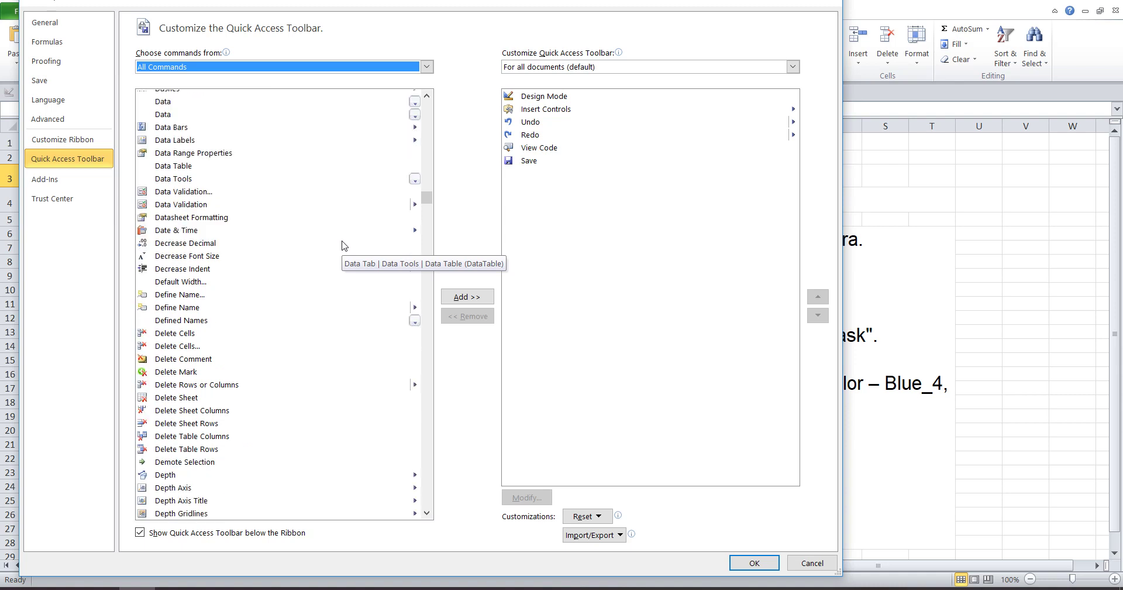
scroll(344, 246, down, 1)
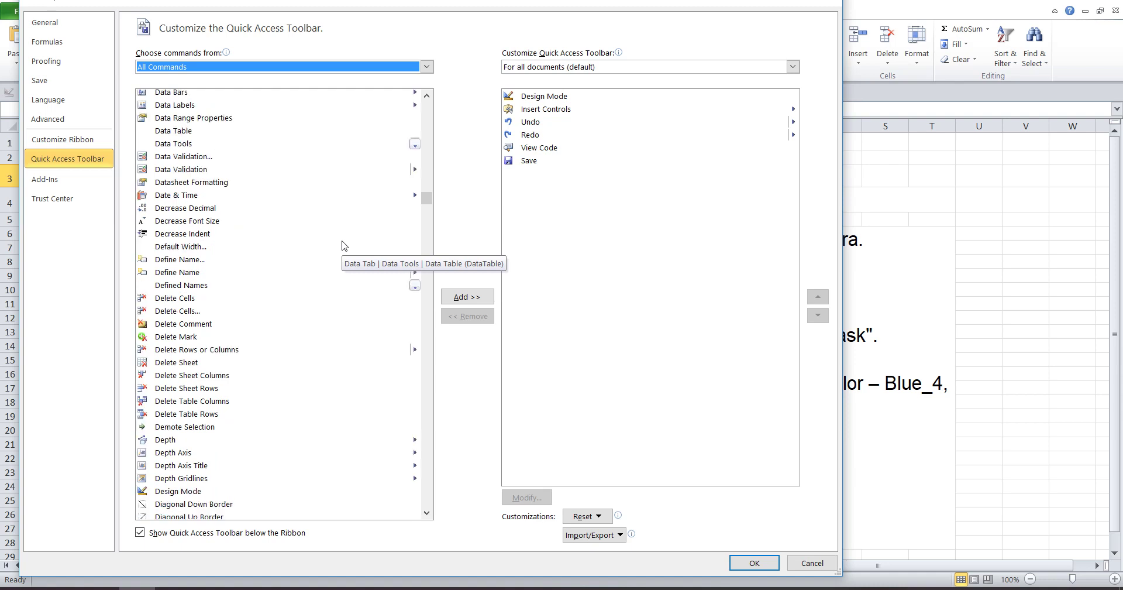
scroll(344, 246, down, 2)
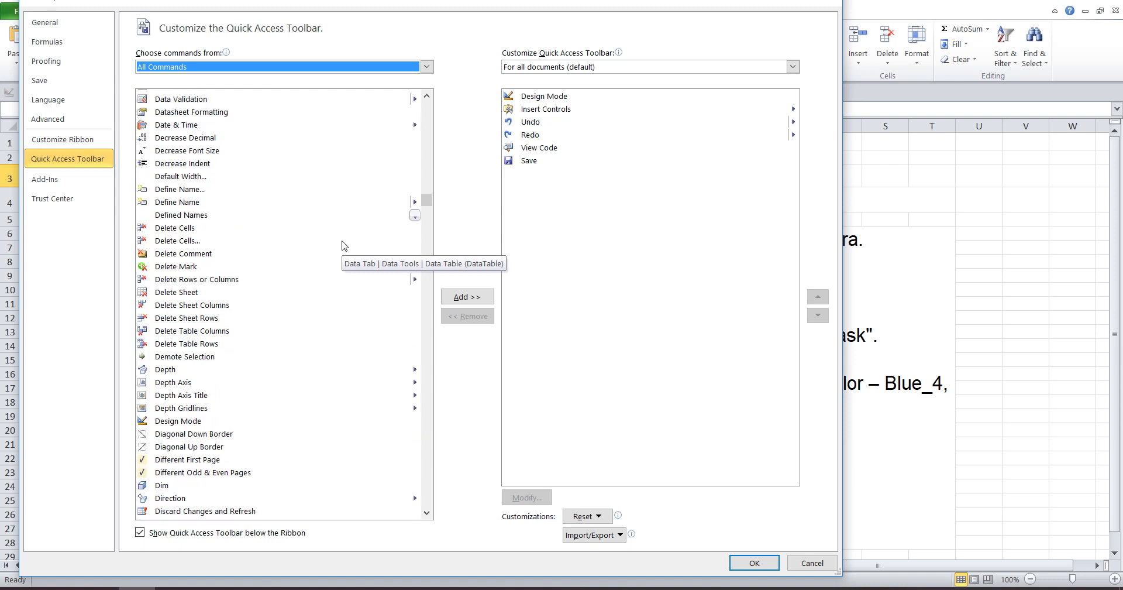
scroll(344, 246, down, 1)
scroll(344, 246, down, 2)
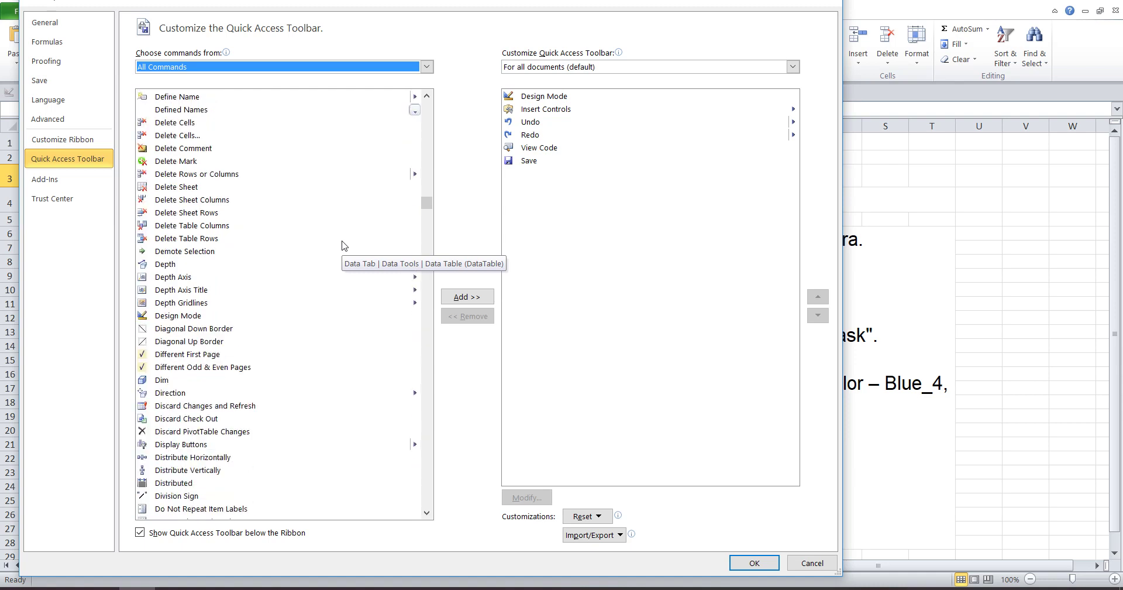
click(175, 319)
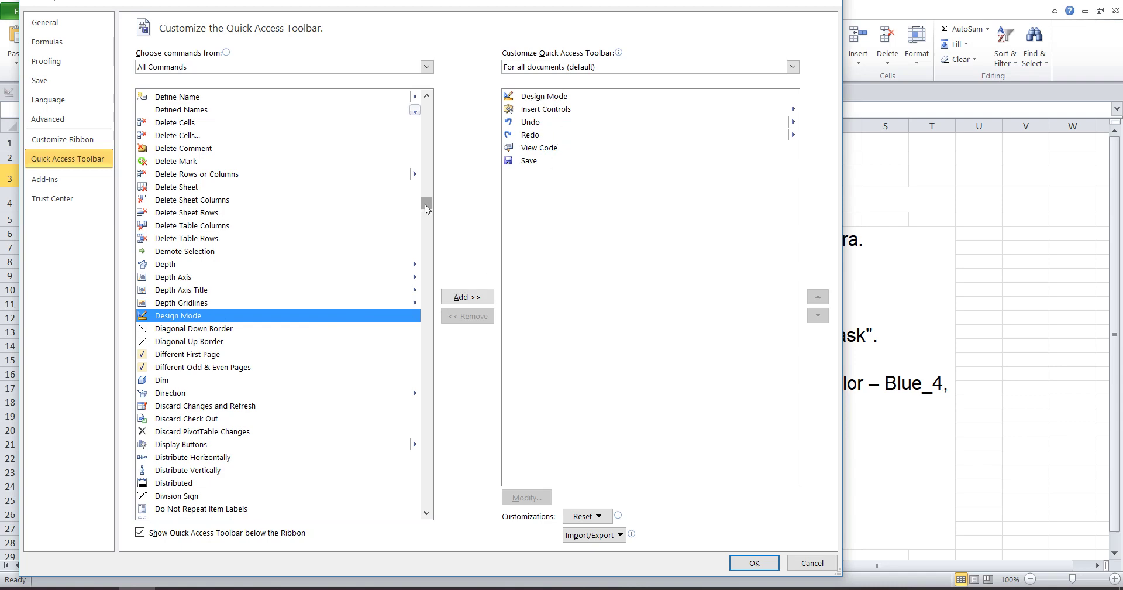
- Scroll the All Commands list to the I entries and select Insert Controls
drag(426, 209, 413, 281)
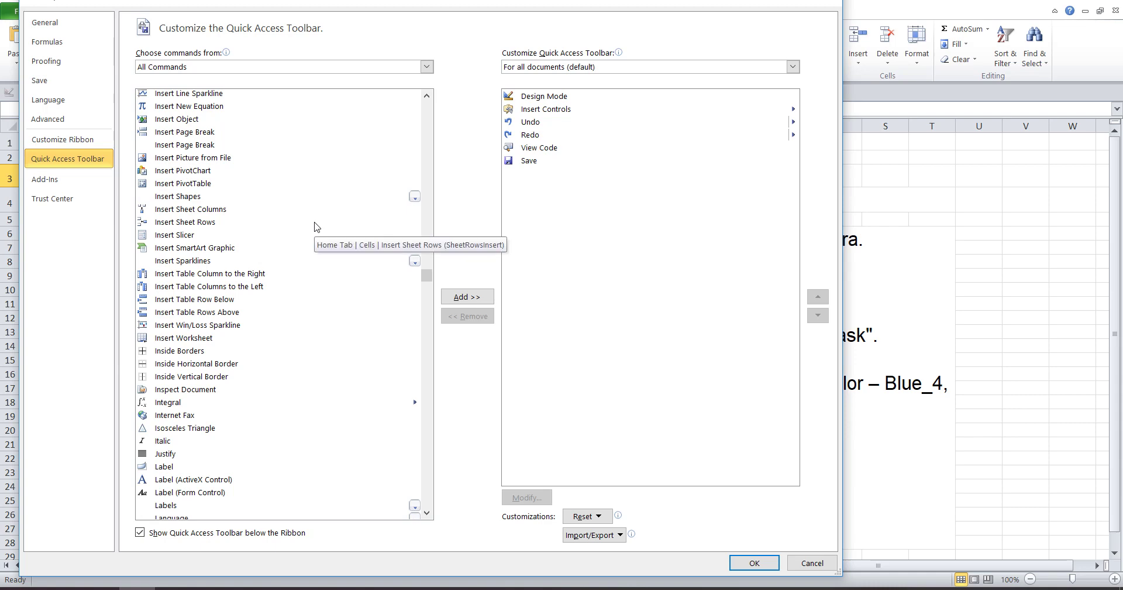
scroll(317, 226, up, 2)
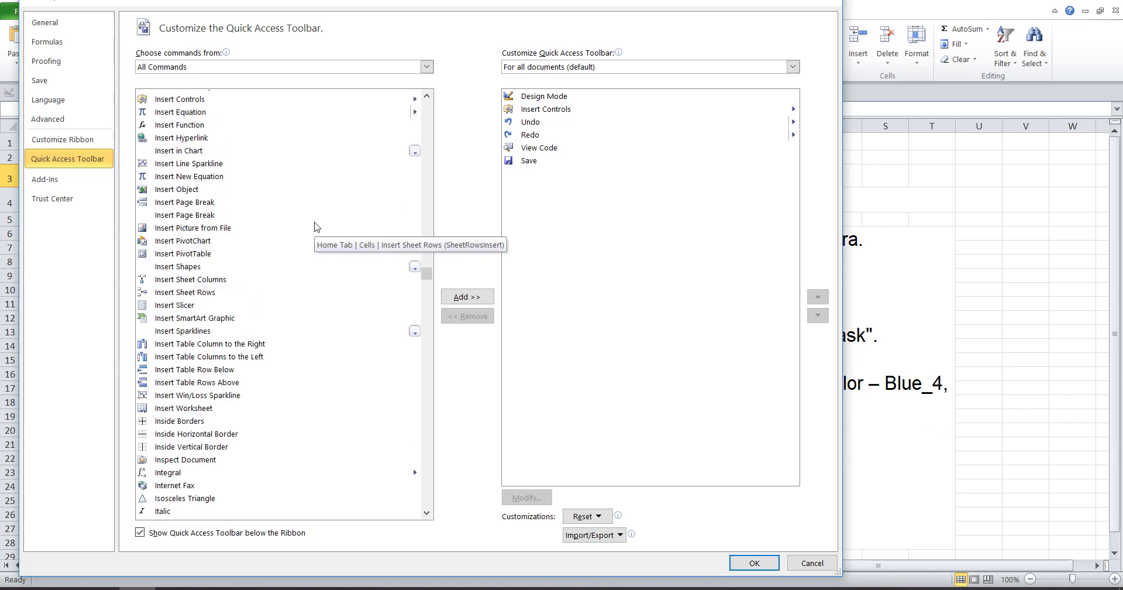
scroll(316, 227, up, 1)
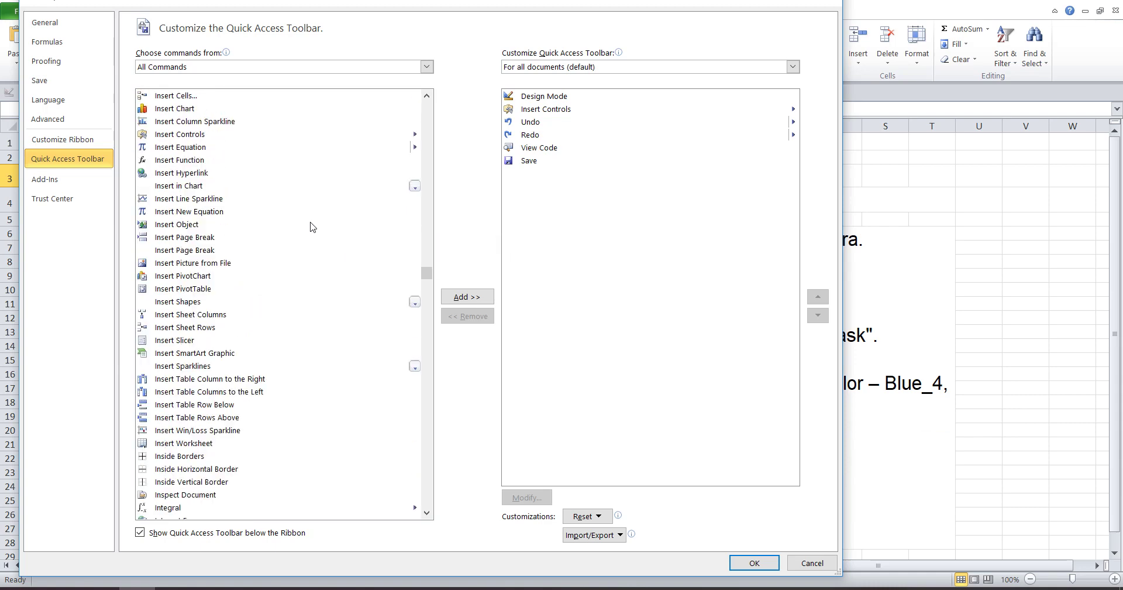
click(177, 134)
scroll(289, 173, up, 2)
scroll(343, 186, up, 2)
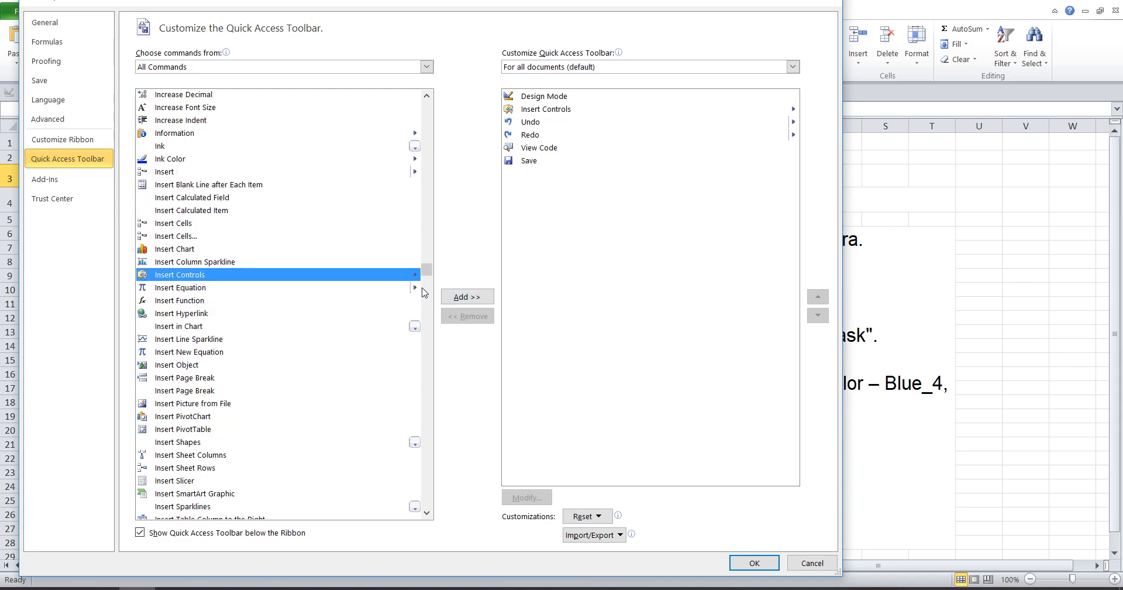
scroll(389, 275, up, 1)
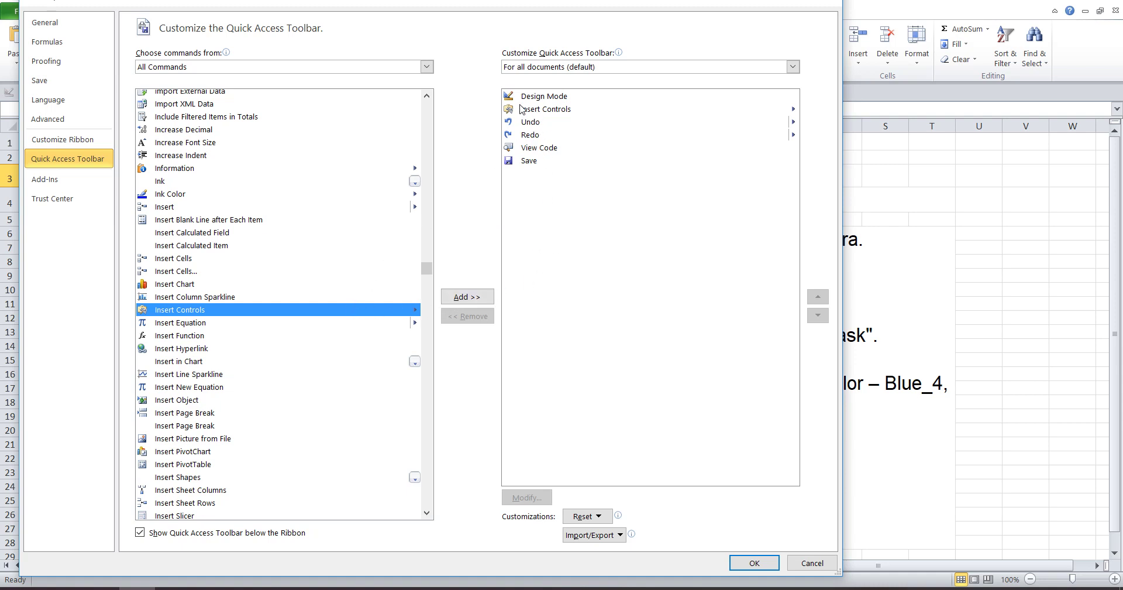
- Apply the toolbar changes, copy 'Mask' from instruction step 3, and bring up Sheet1's tab menu
click(746, 565)
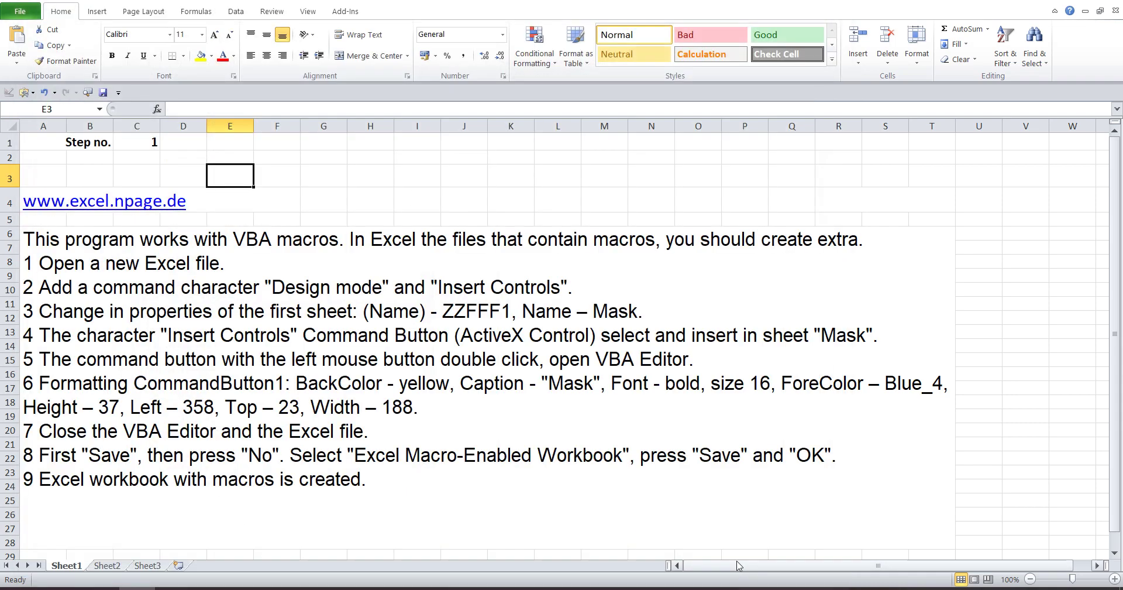
double_click(327, 310)
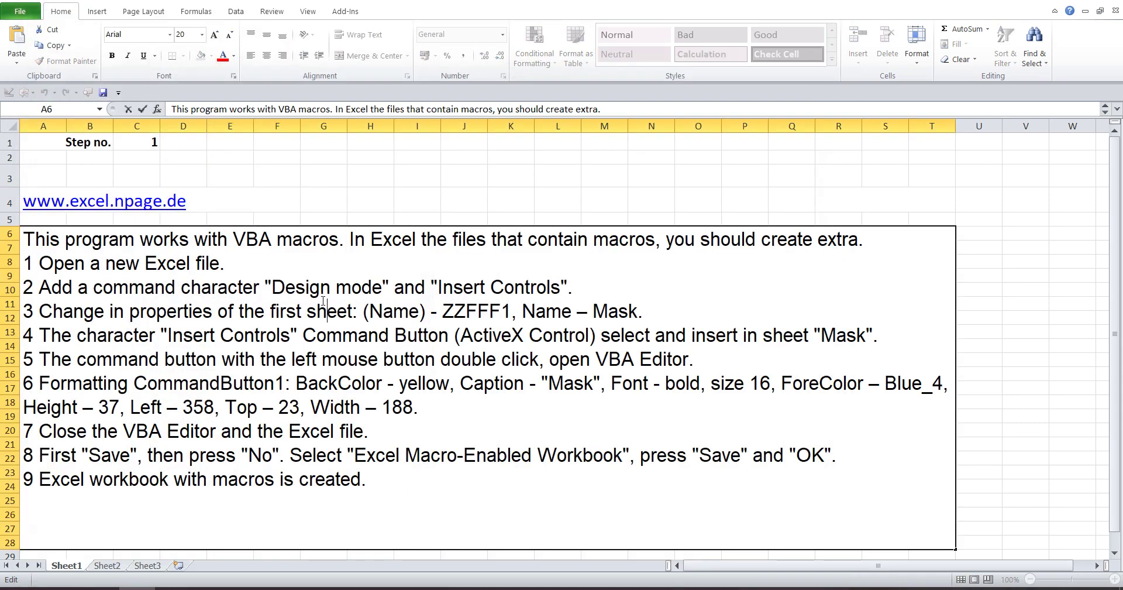
mouse_move(572, 287)
mouse_down()
mouse_move(436, 301)
mouse_move(685, 316)
mouse_up()
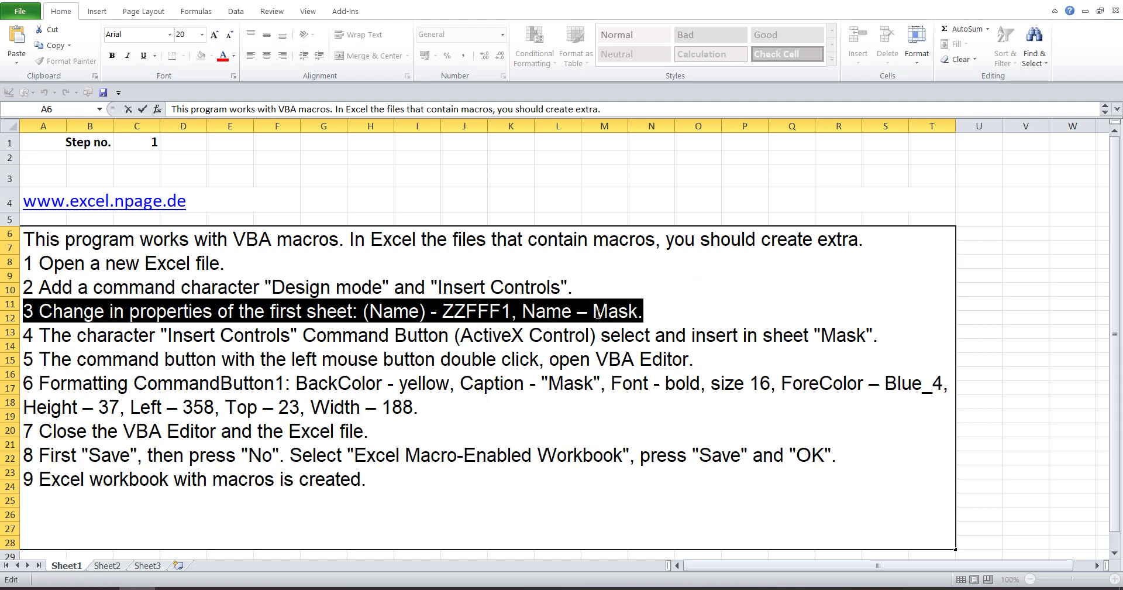
drag(594, 314, 638, 314)
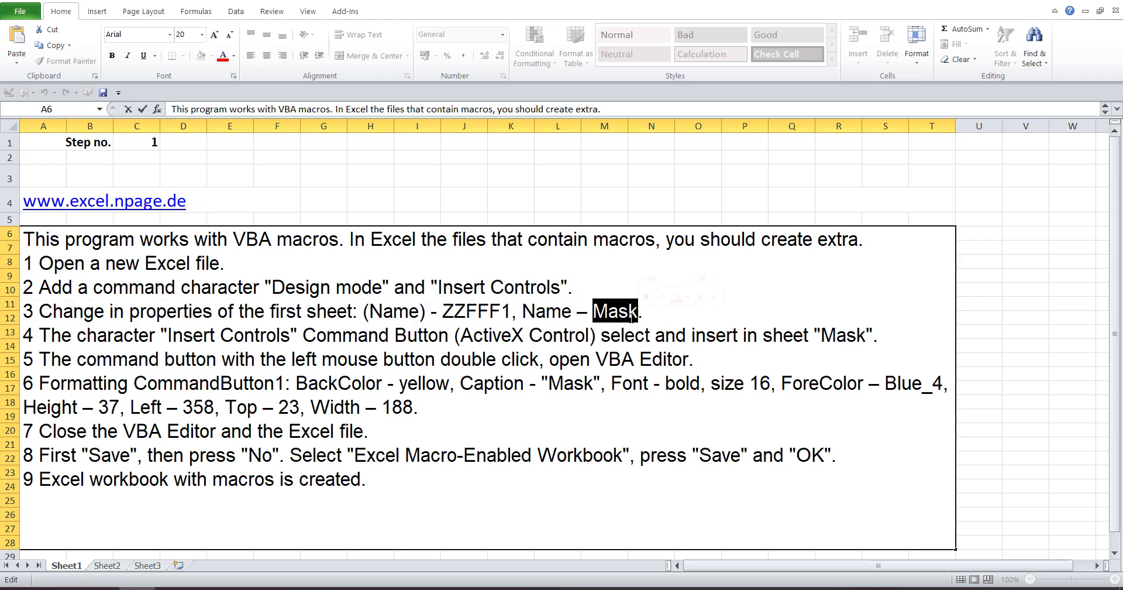
right_click(632, 316)
click(649, 346)
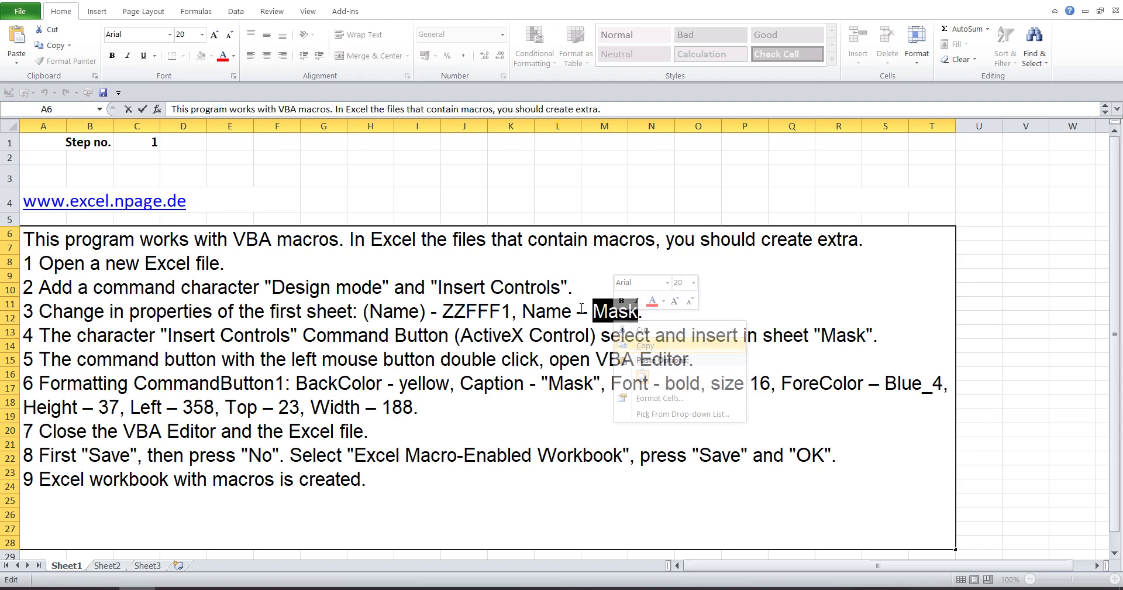
click(437, 176)
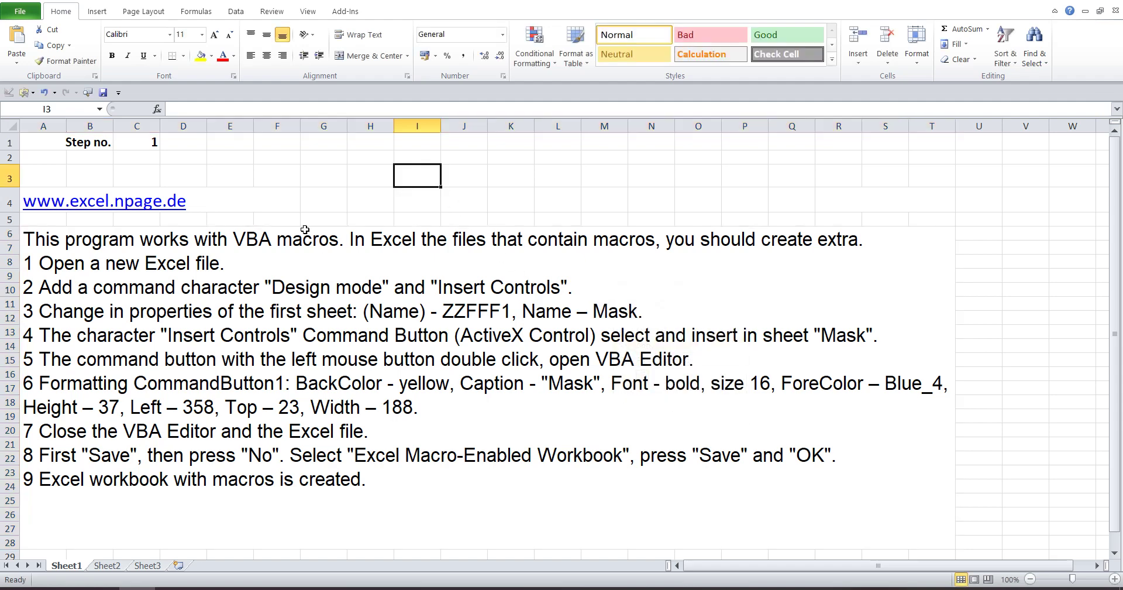
right_click(72, 566)
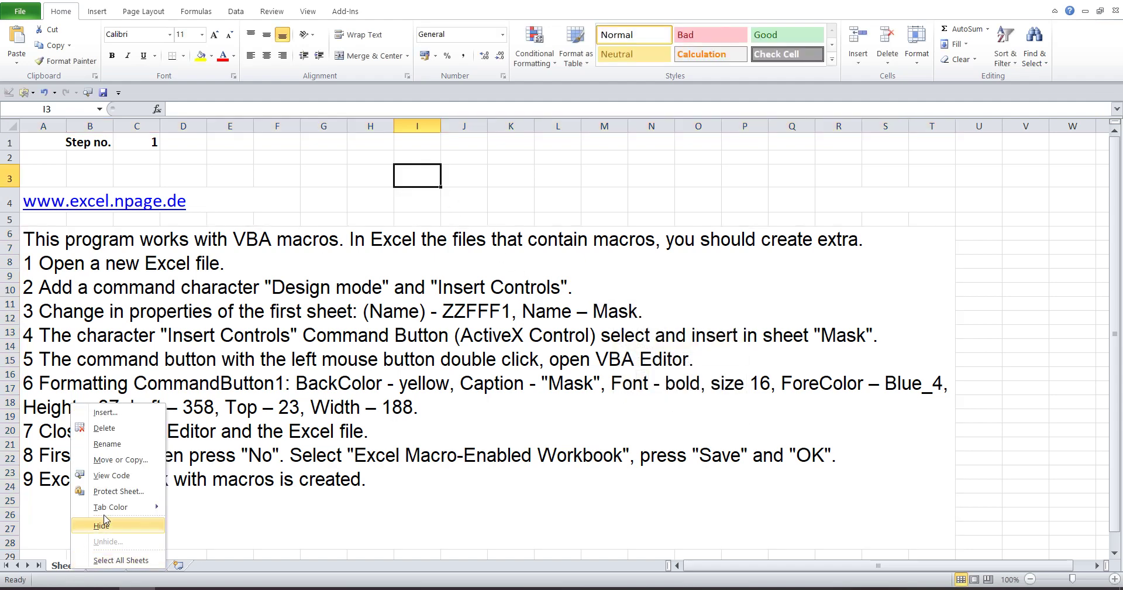
- View Sheet1's code and change its code name to ZZFFF1
click(121, 476)
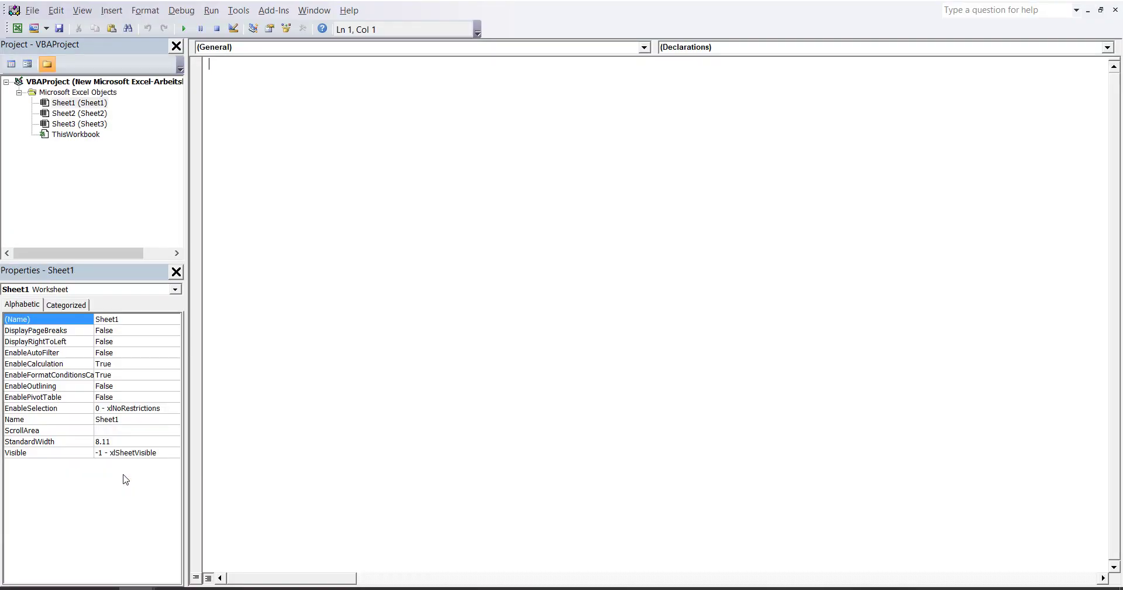
click(129, 321)
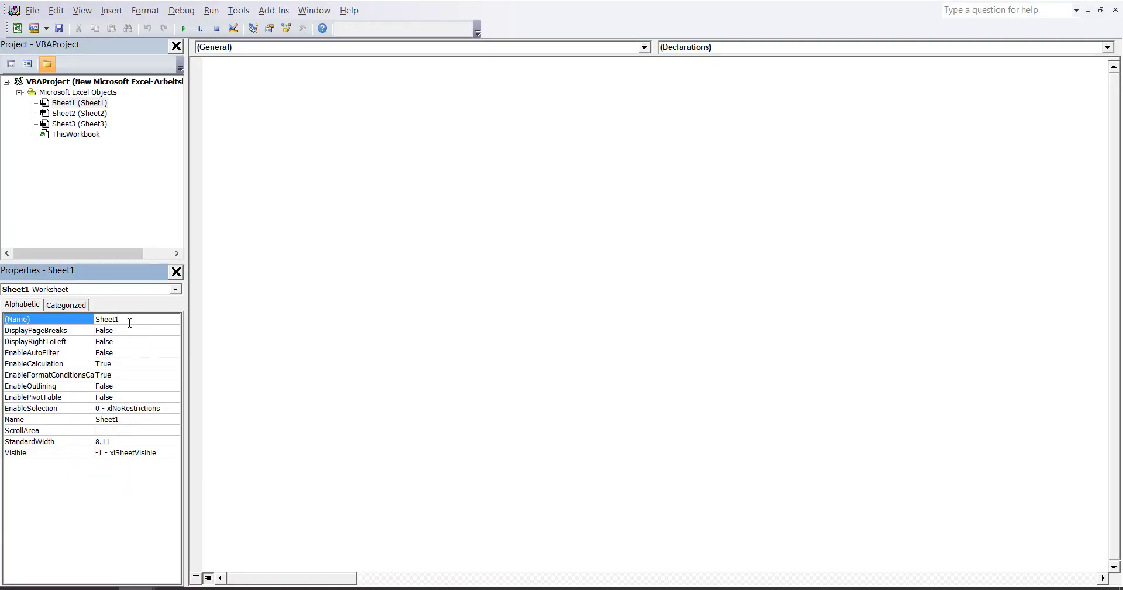
double_click(129, 322)
text(ZZFFF1)
click(134, 420)
- Paste 'Mask' as the sheet's Name property and return to Excel
double_click(128, 419)
right_click(113, 420)
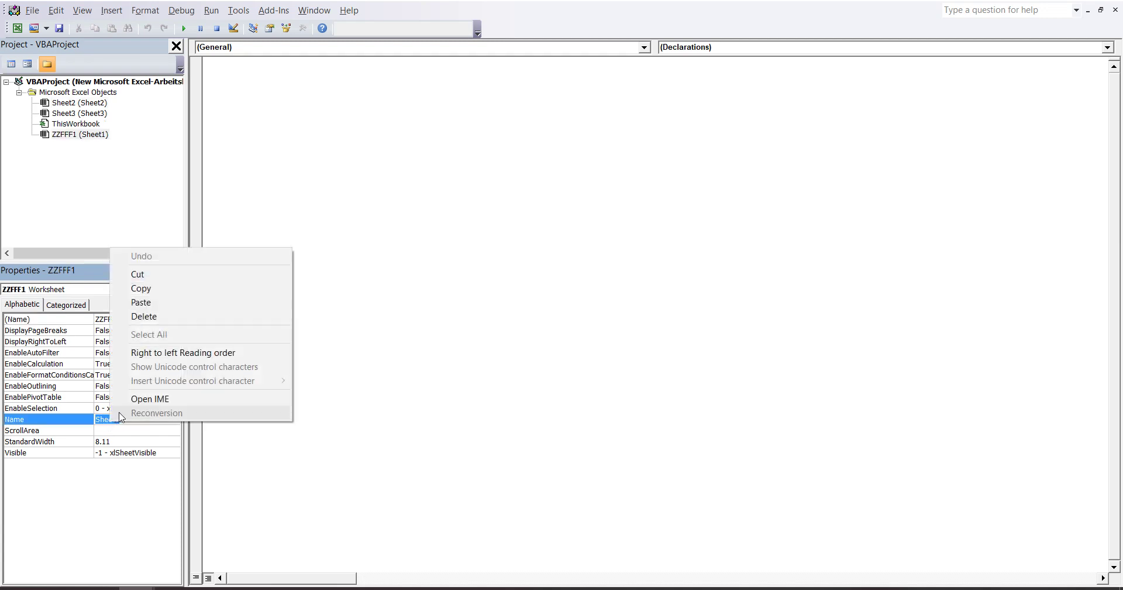
click(149, 302)
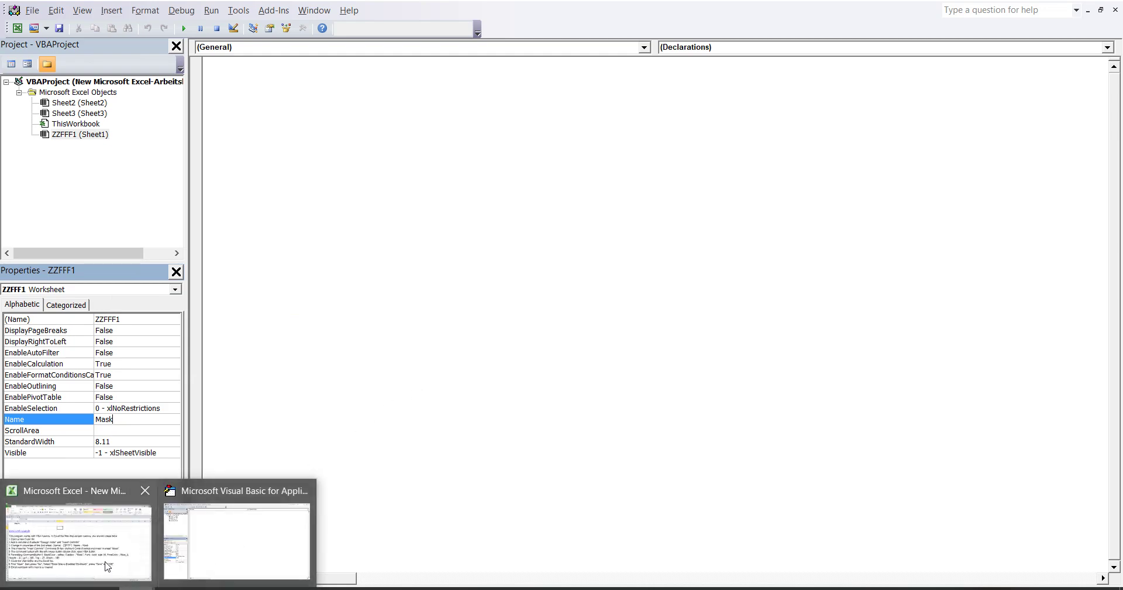
click(107, 565)
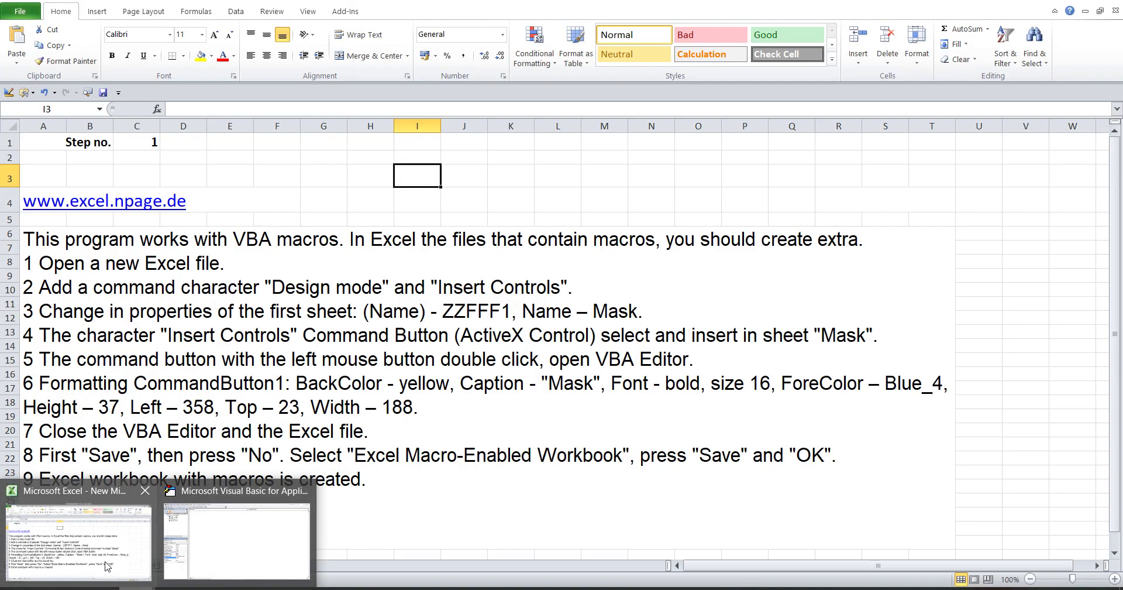
double_click(226, 372)
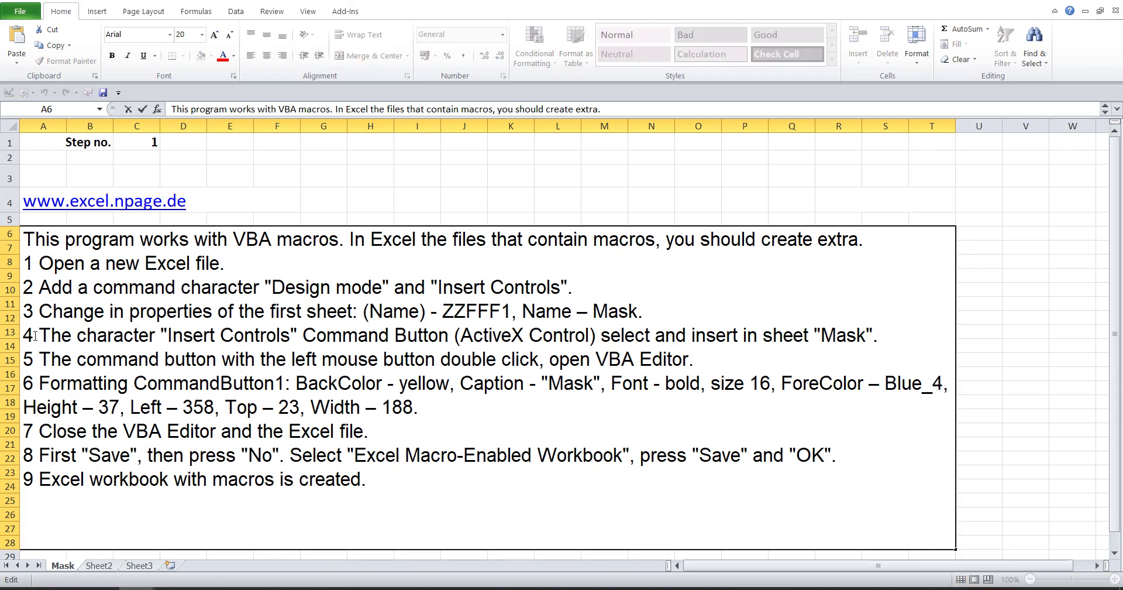
drag(35, 335, 886, 328)
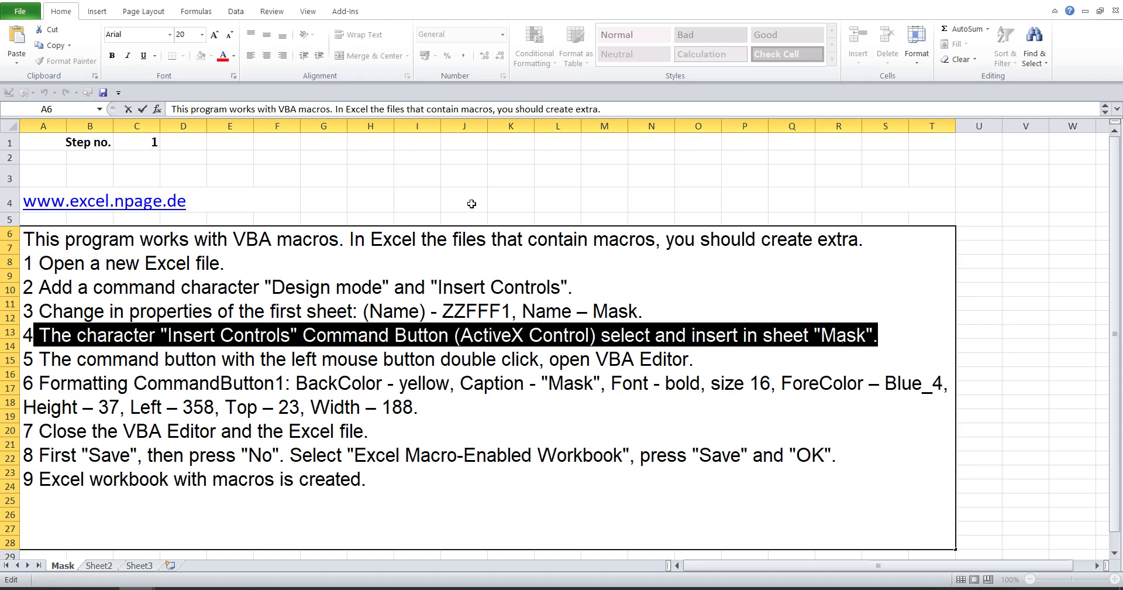
click(328, 169)
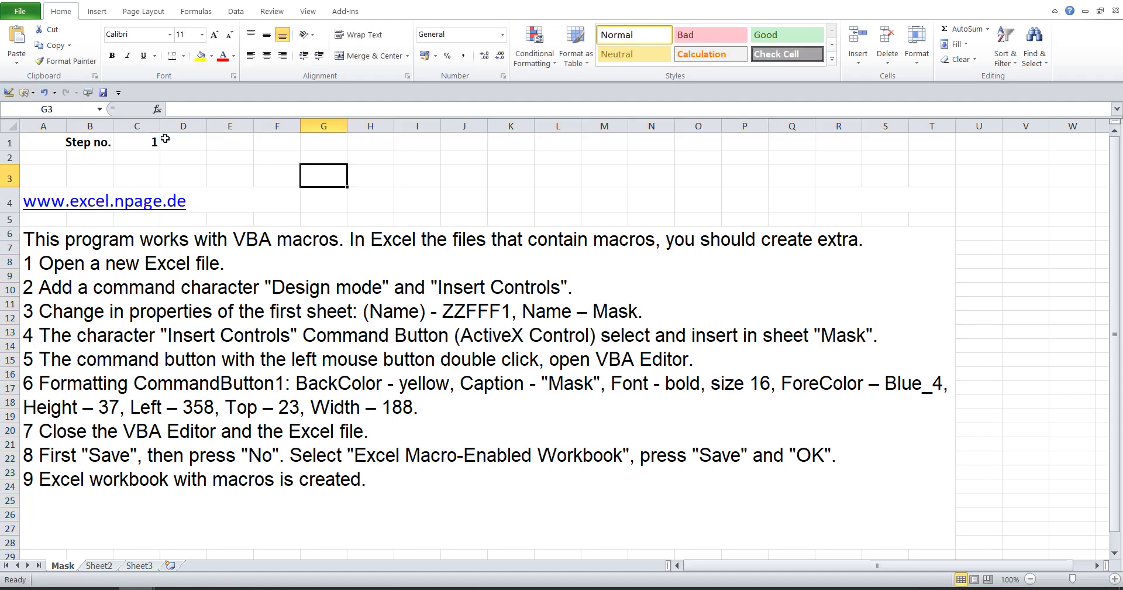
- Insert an ActiveX Command Button on the Mask sheet near cell J3
click(32, 93)
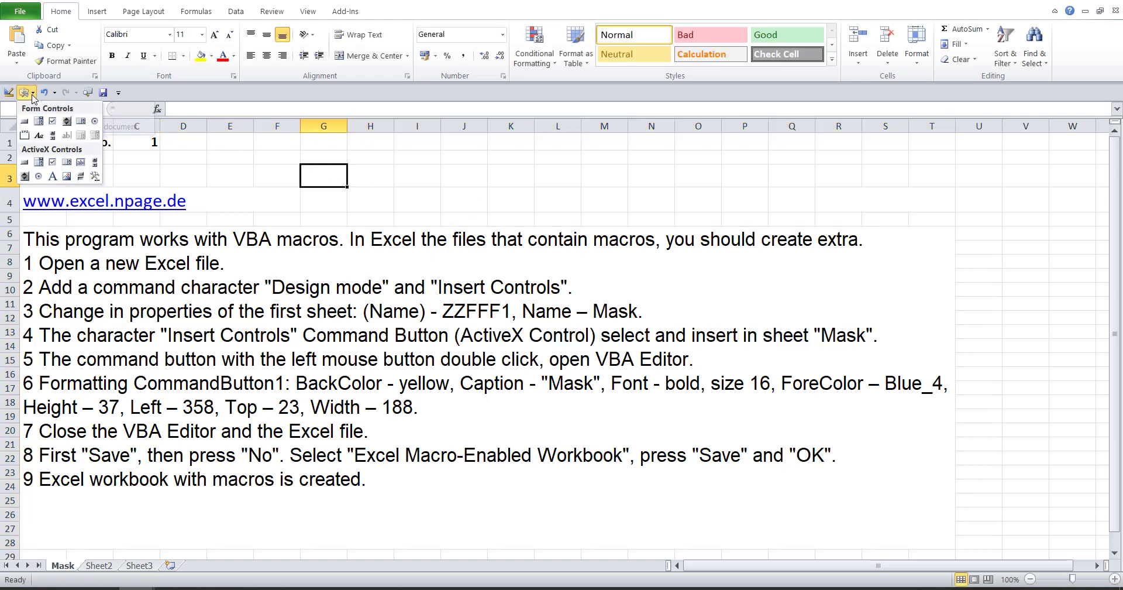
click(24, 163)
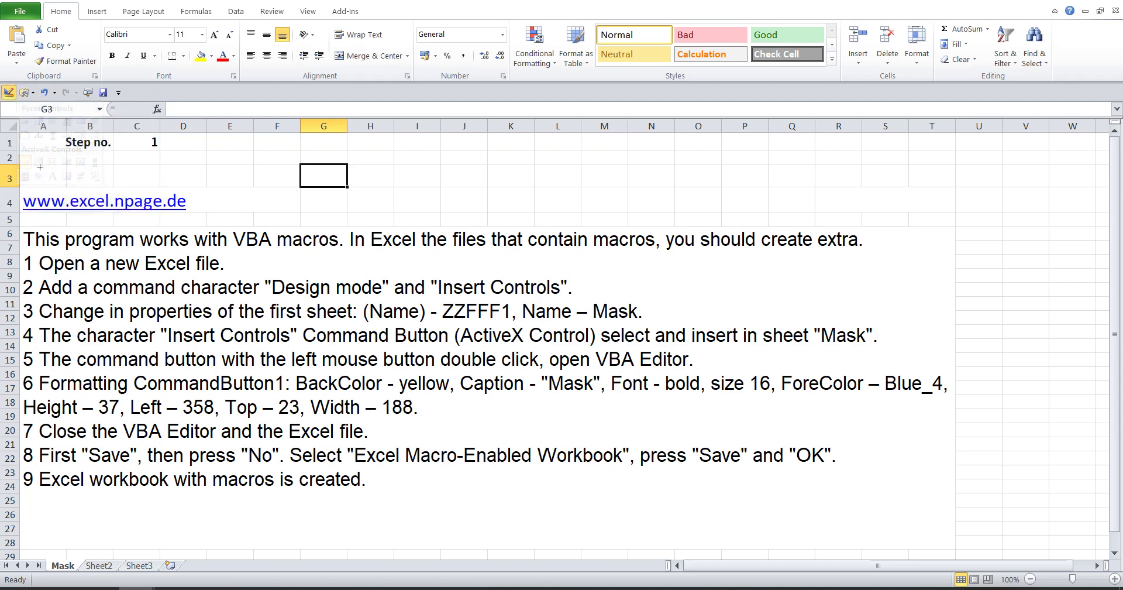
click(441, 164)
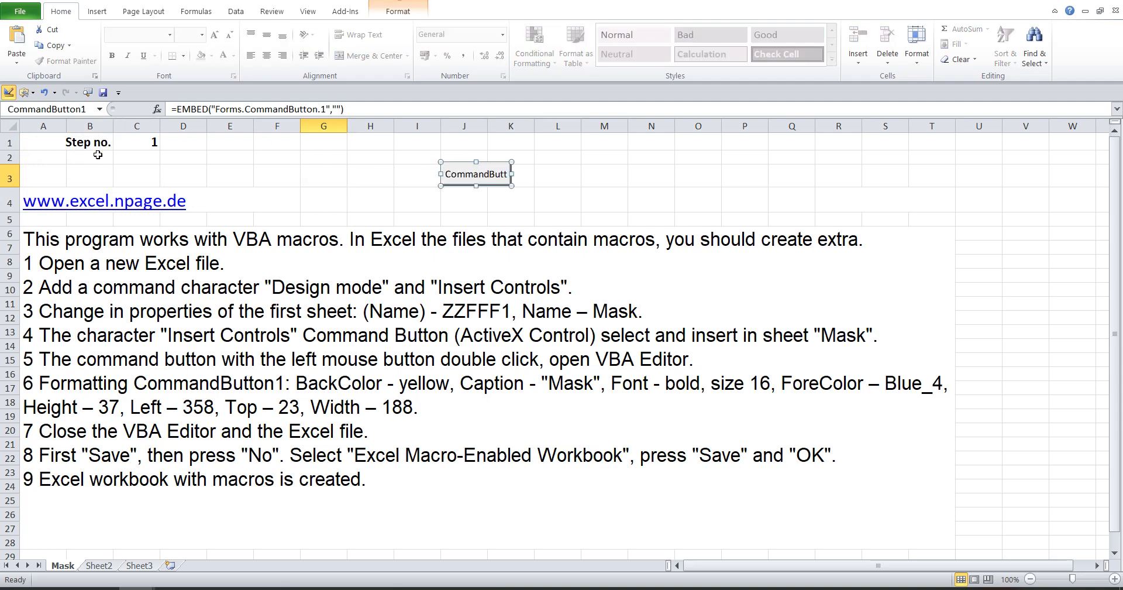
click(83, 355)
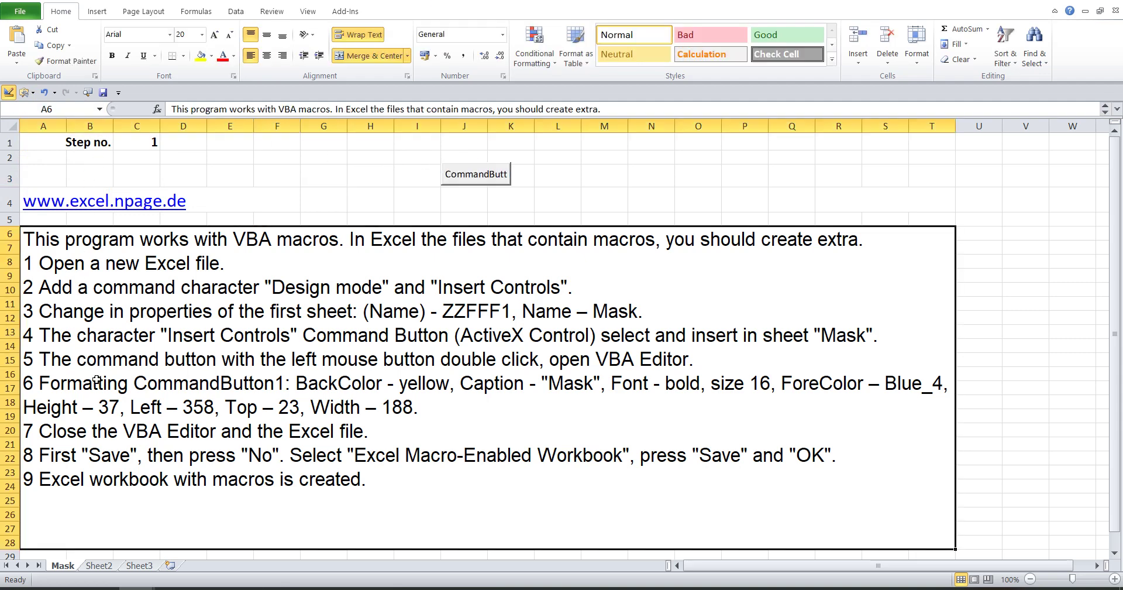
- Highlight instruction steps 5 and 6 in the A6 text box
double_click(97, 379)
drag(26, 377, 459, 410)
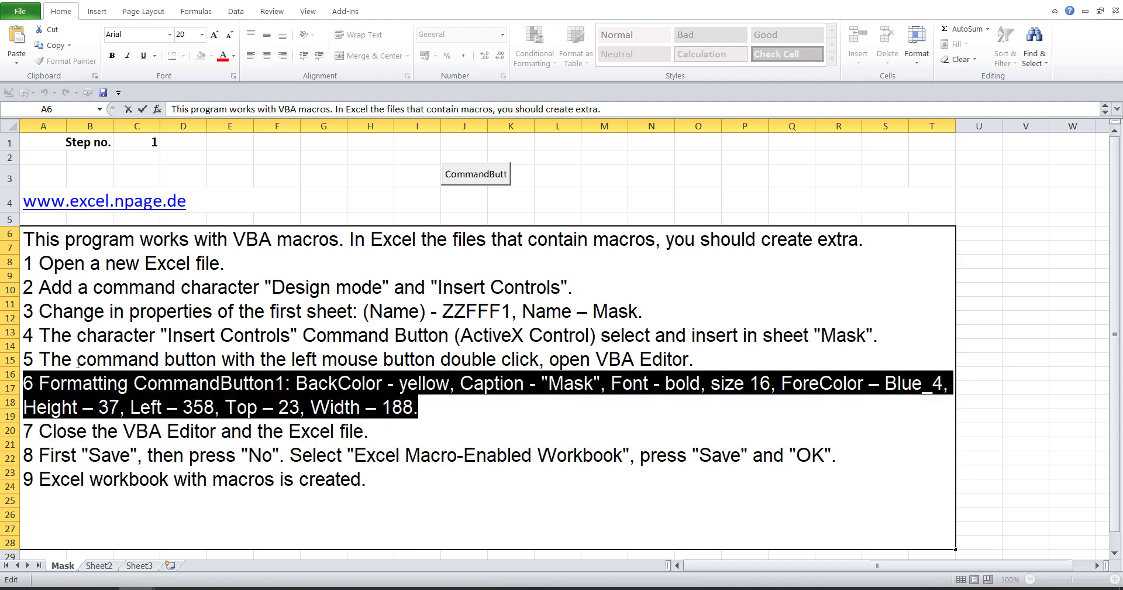
drag(26, 352, 439, 411)
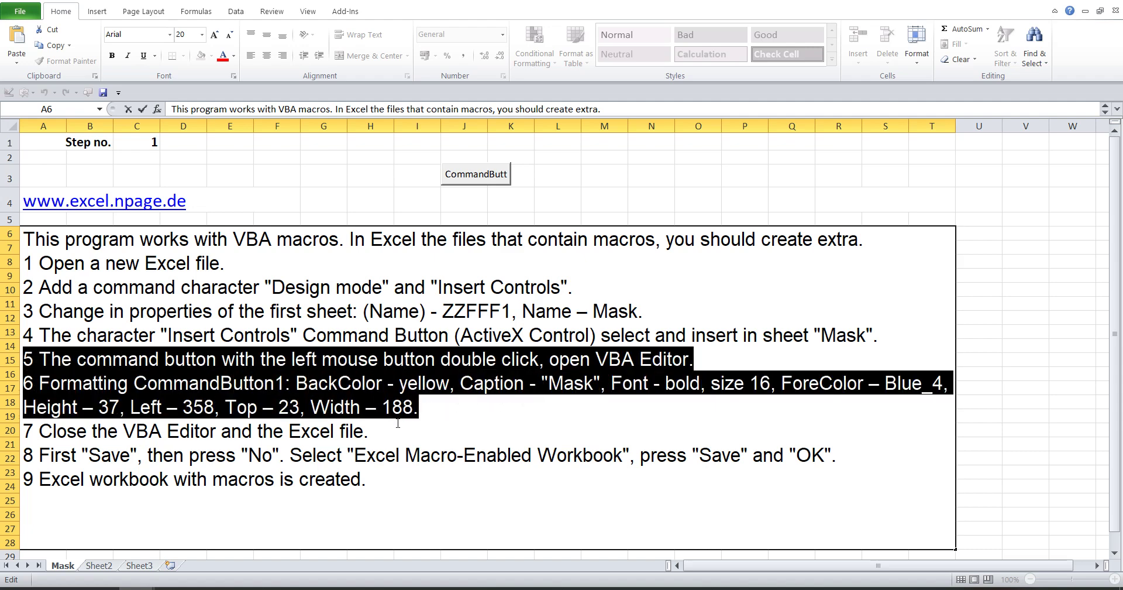
click(409, 312)
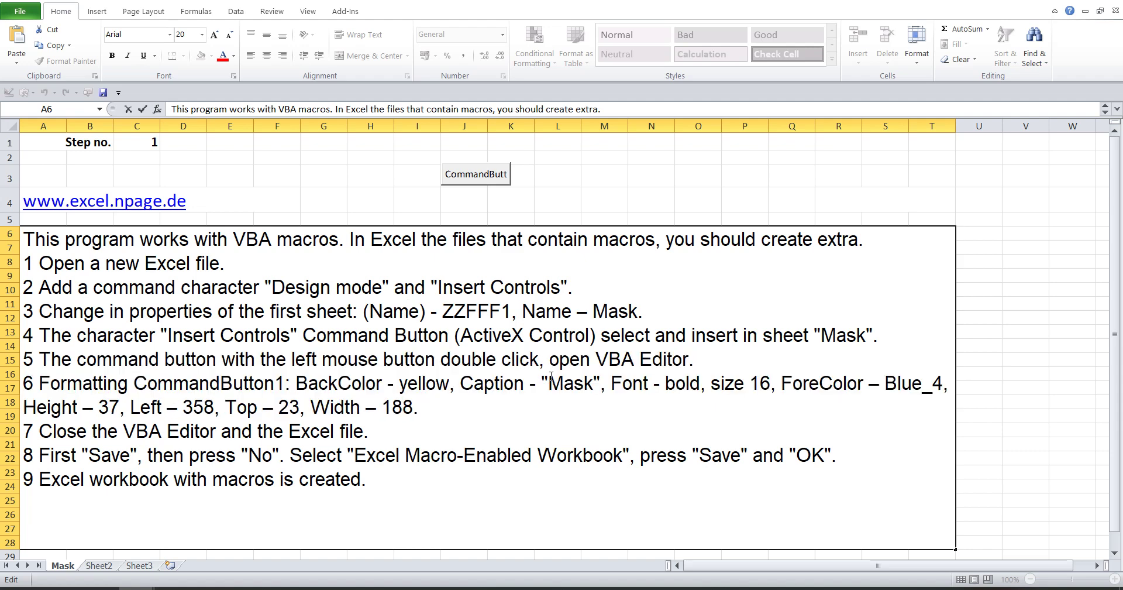
- Copy the caption word 'Mask' from step 6 and open CommandButton1's click code
drag(554, 384, 601, 384)
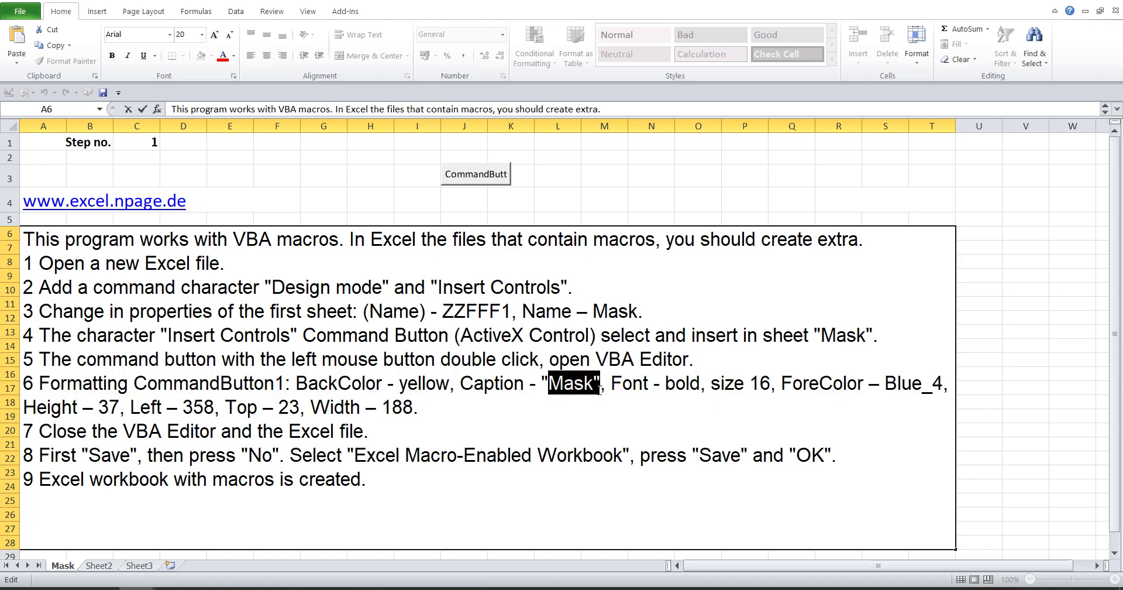
right_click(581, 388)
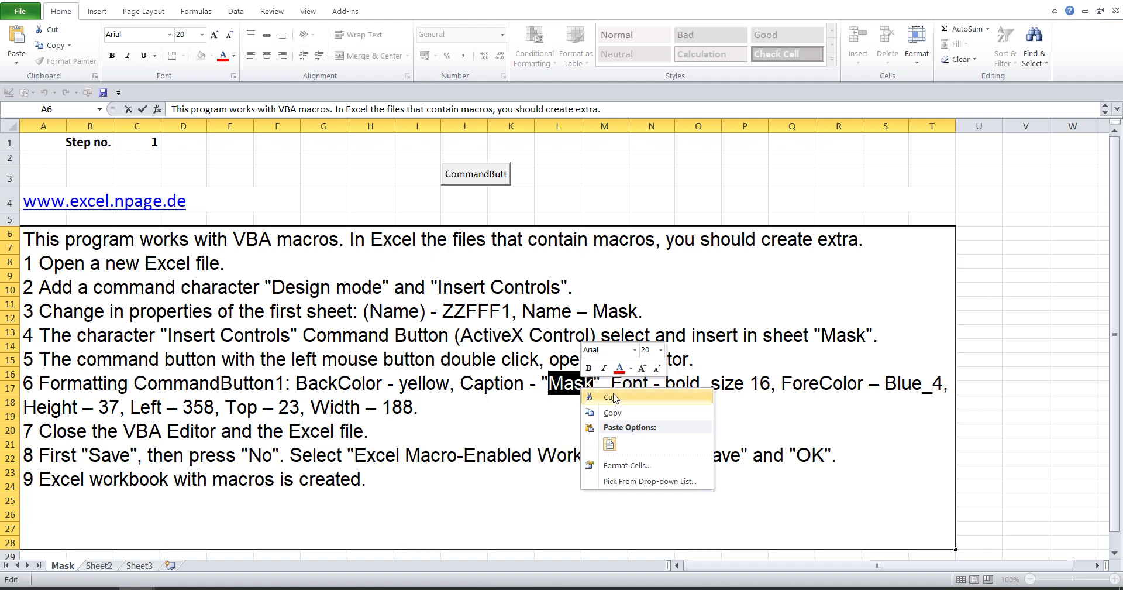
click(617, 413)
click(645, 199)
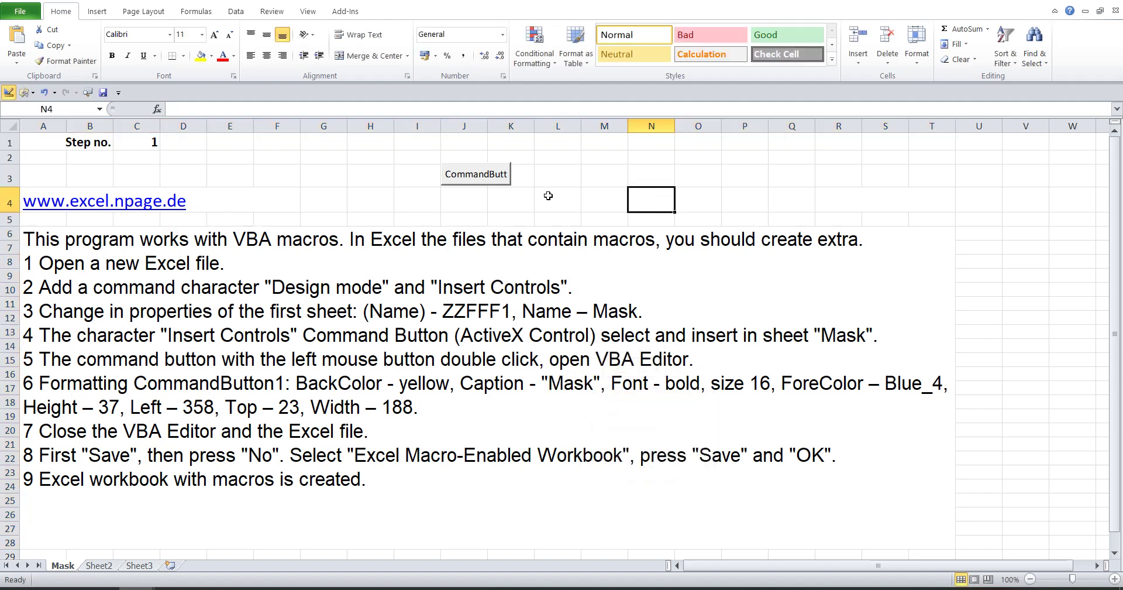
double_click(475, 174)
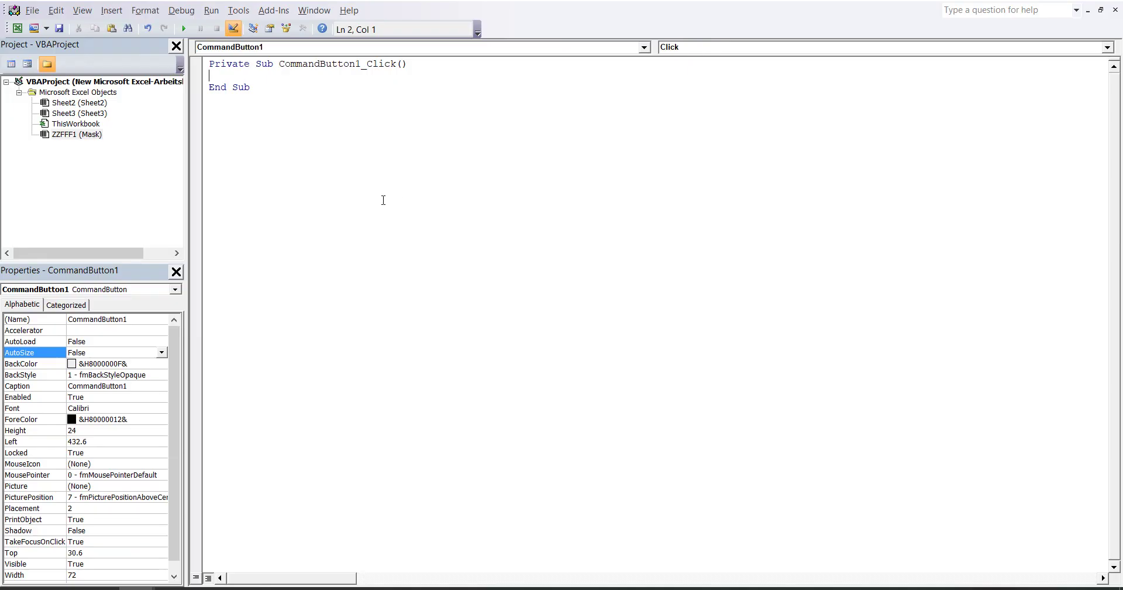
- Set CommandButton1's BackColor to palette yellow &H0000FFFF&
click(129, 319)
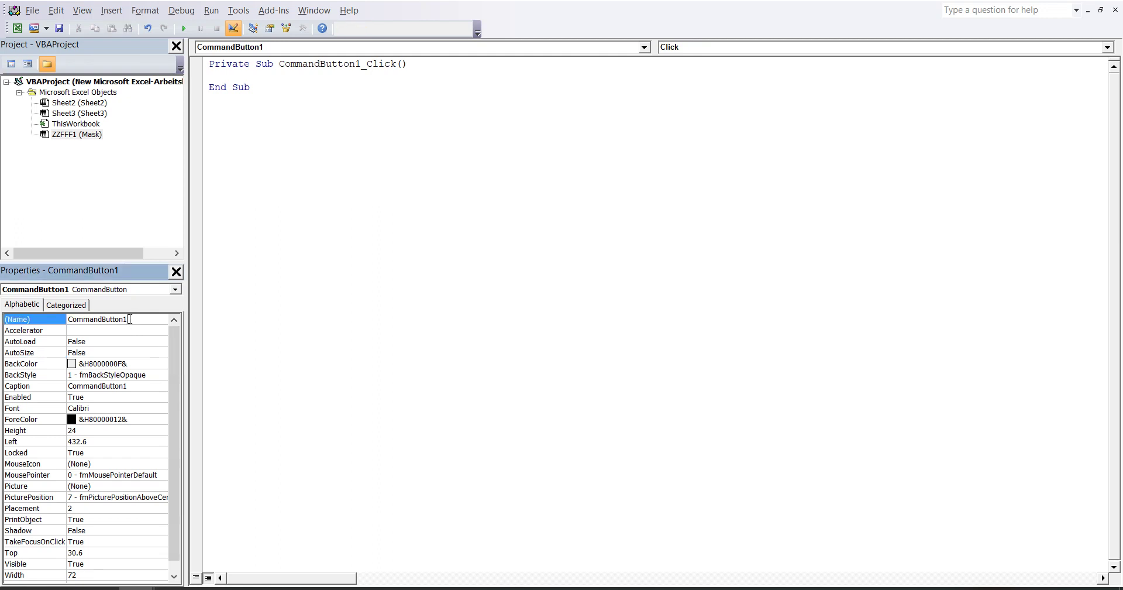
double_click(130, 319)
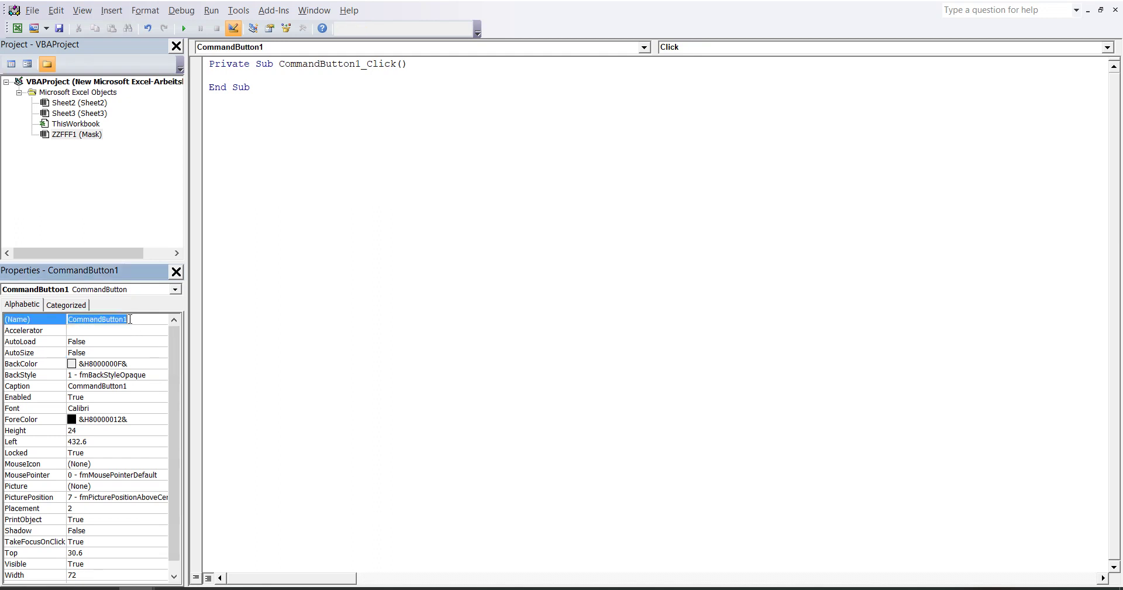
click(151, 364)
click(162, 364)
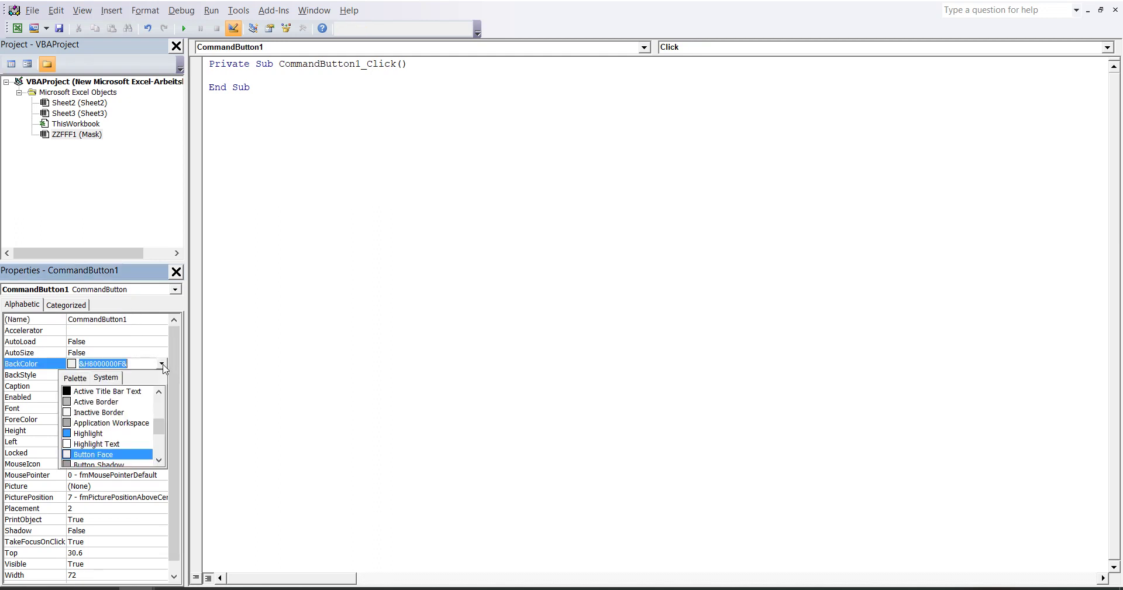
click(69, 379)
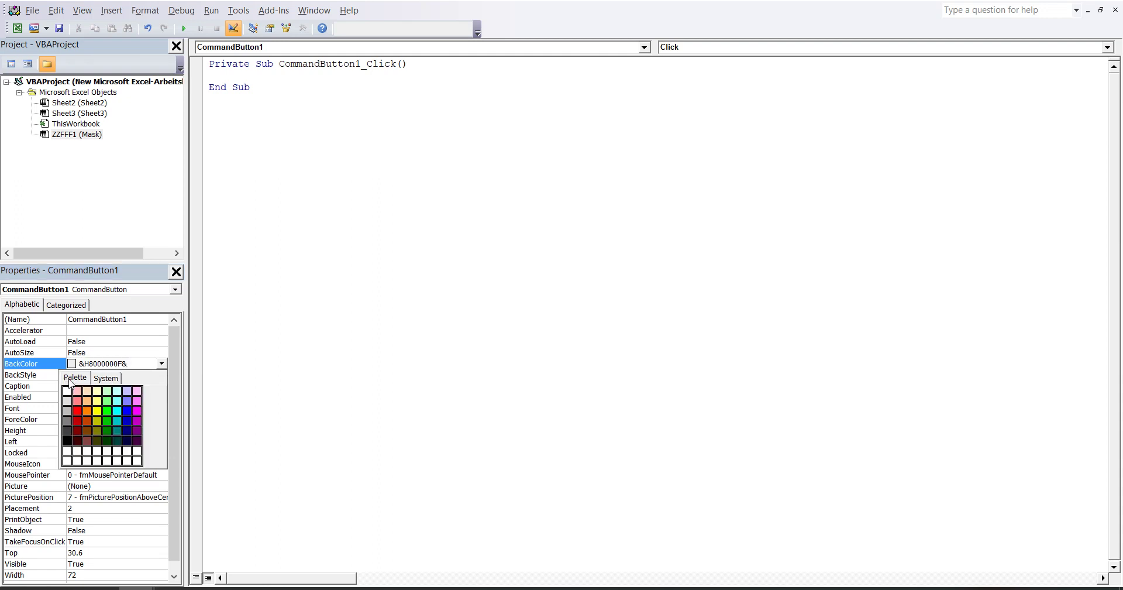
click(97, 410)
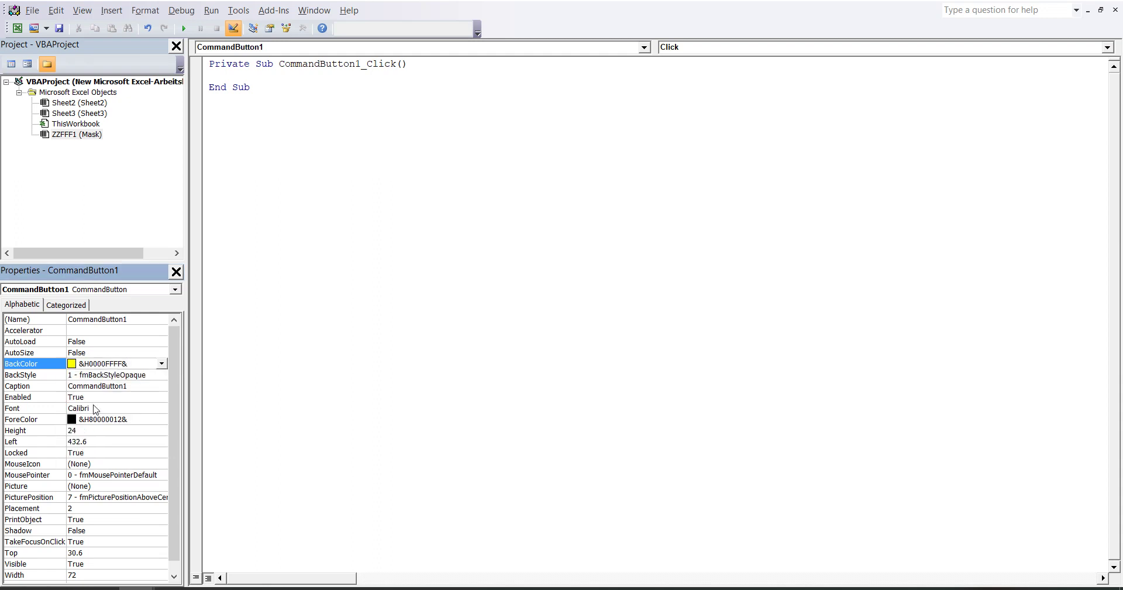
- Paste 'Mask' as the button's Caption
double_click(138, 387)
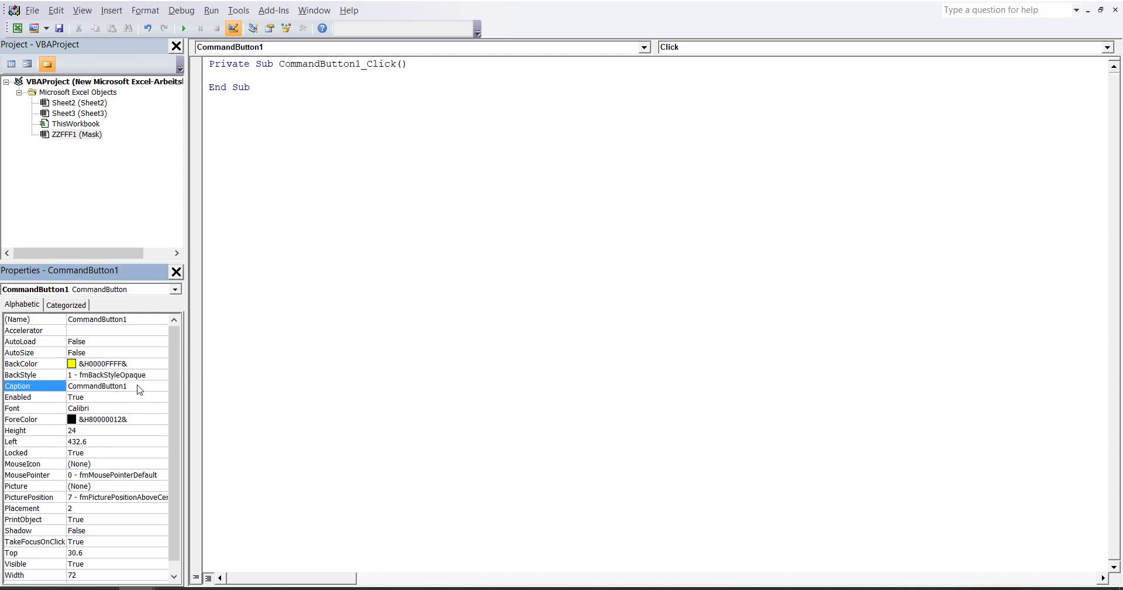
right_click(115, 388)
click(146, 445)
click(151, 409)
- Set the button's font to Bold, size 16
click(161, 409)
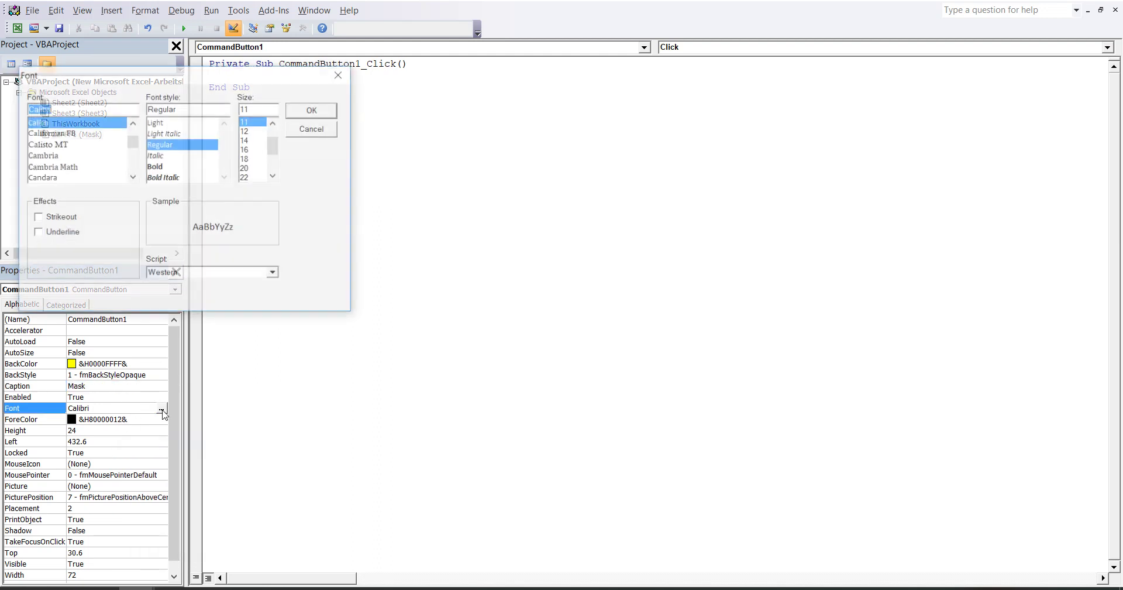
click(160, 167)
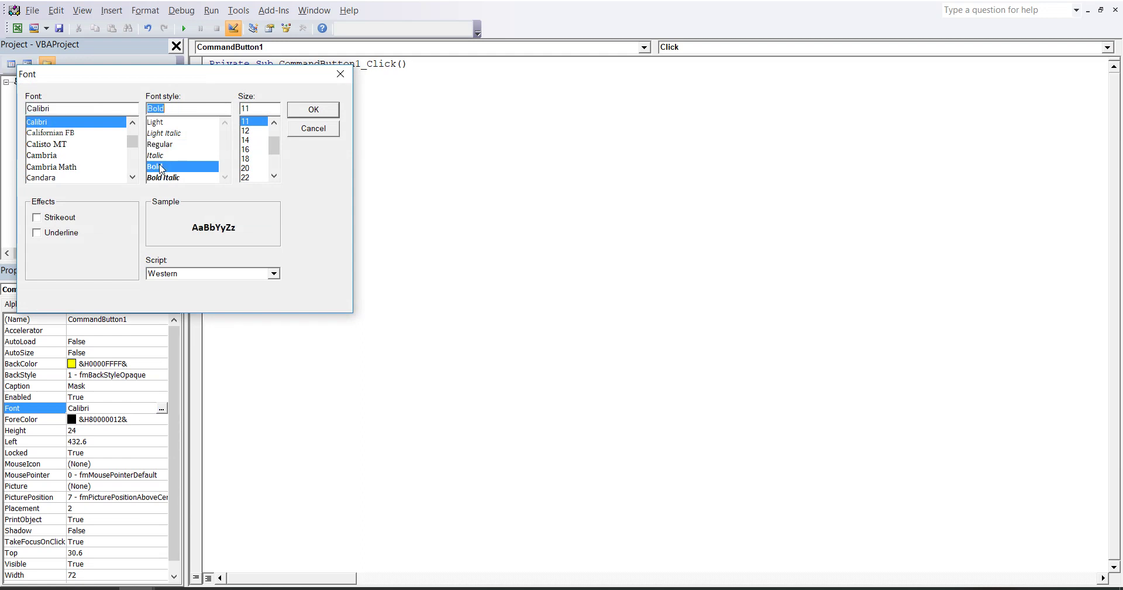
click(253, 150)
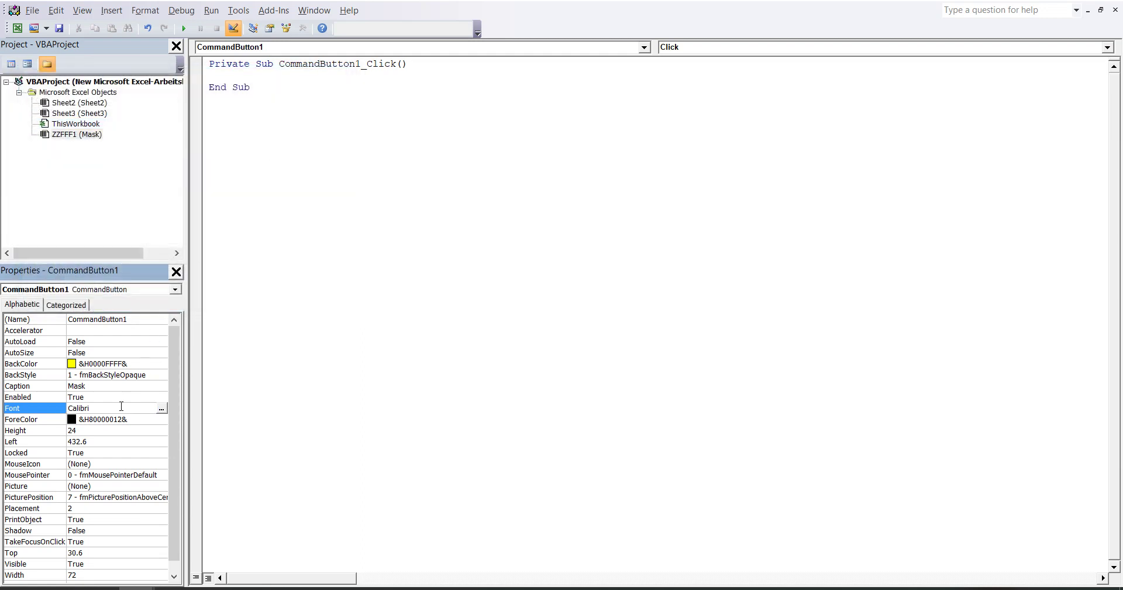
click(124, 419)
- Set the button's ForeColor to palette dark blue &H00C00000&
click(161, 419)
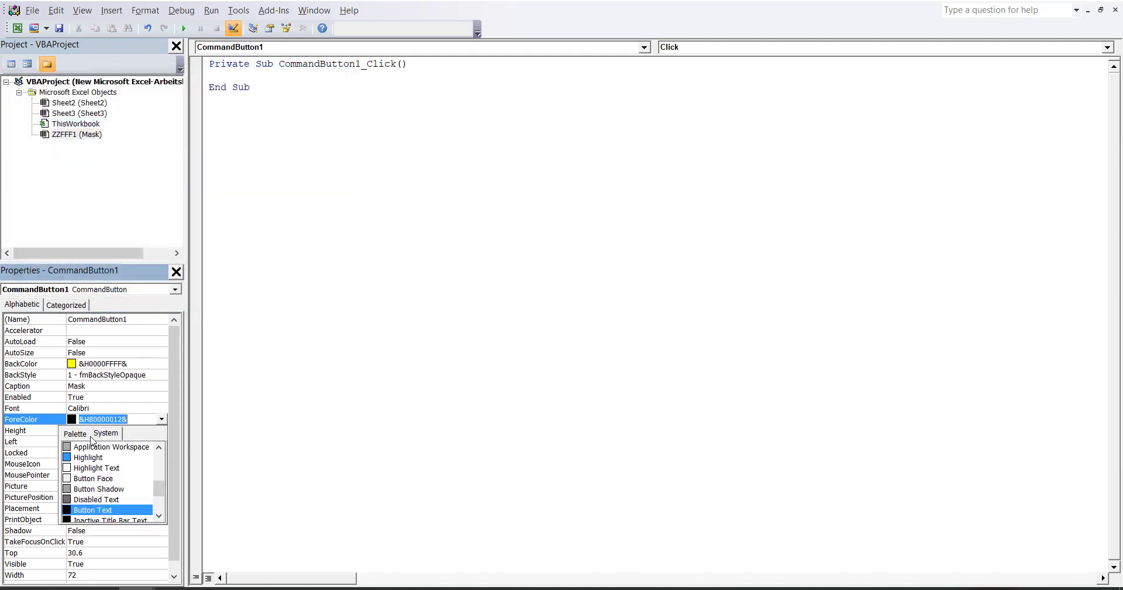
click(76, 433)
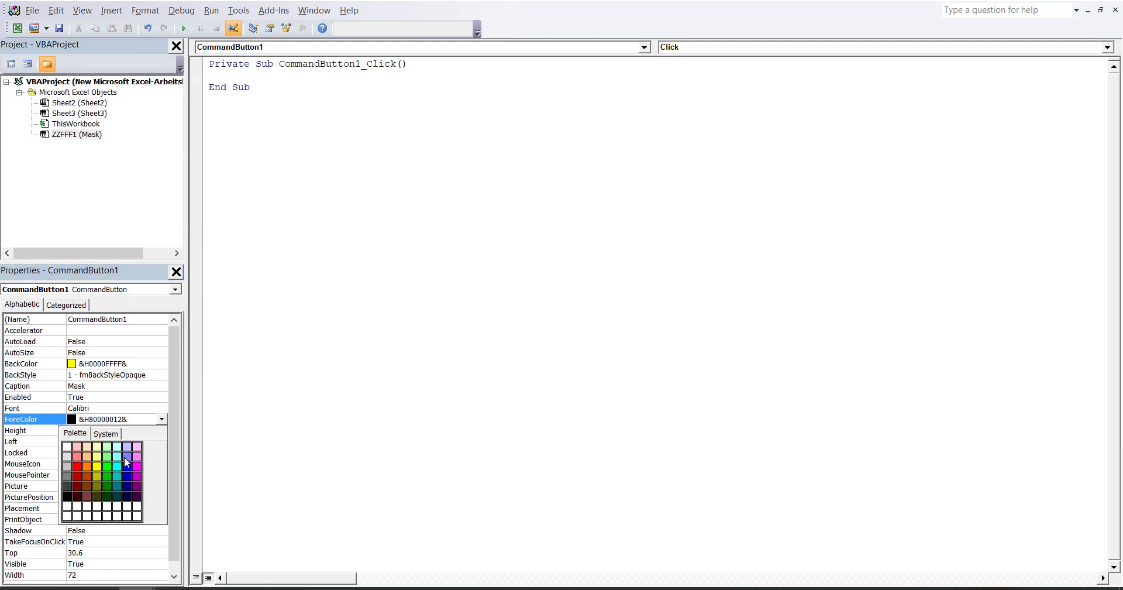
click(128, 474)
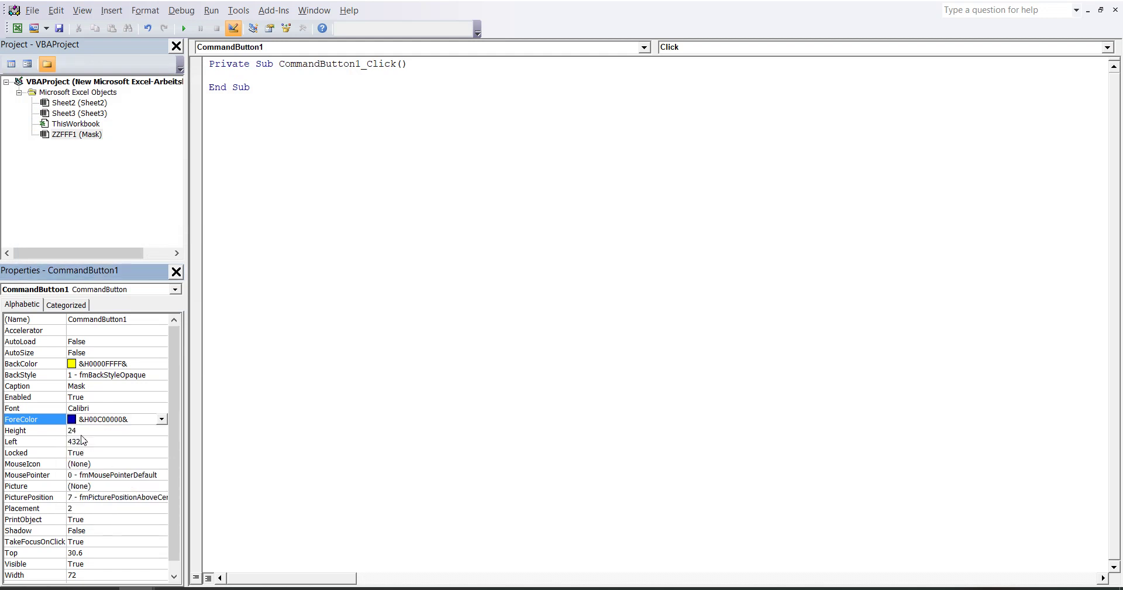
click(83, 432)
double_click(83, 431)
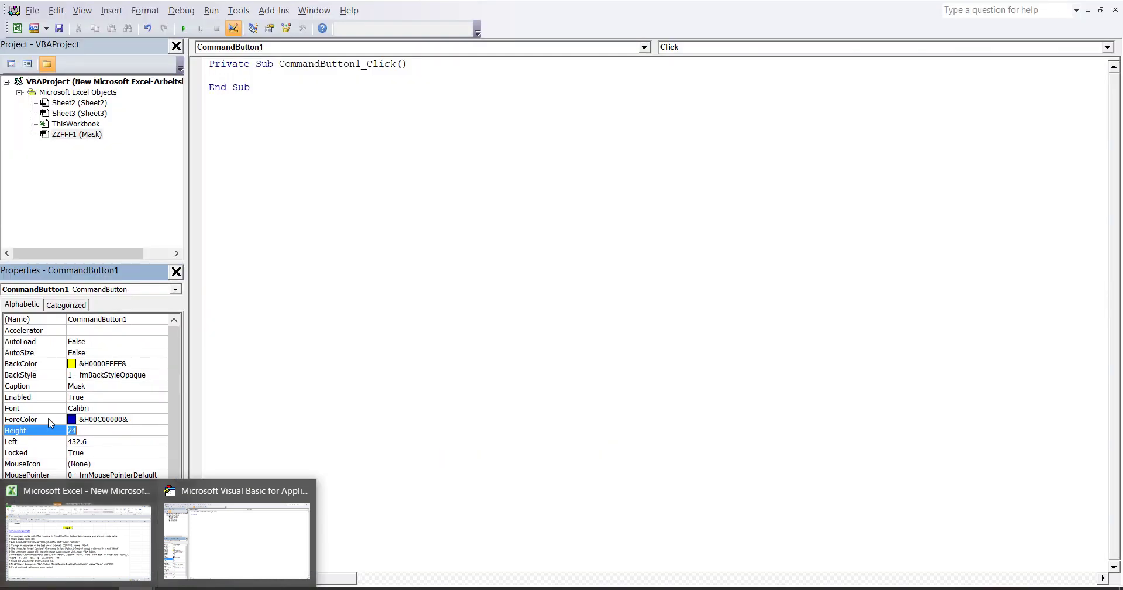
- Set the button's Height 37.2, Left 358.2, Top 22.8 and Width 188
click(237, 532)
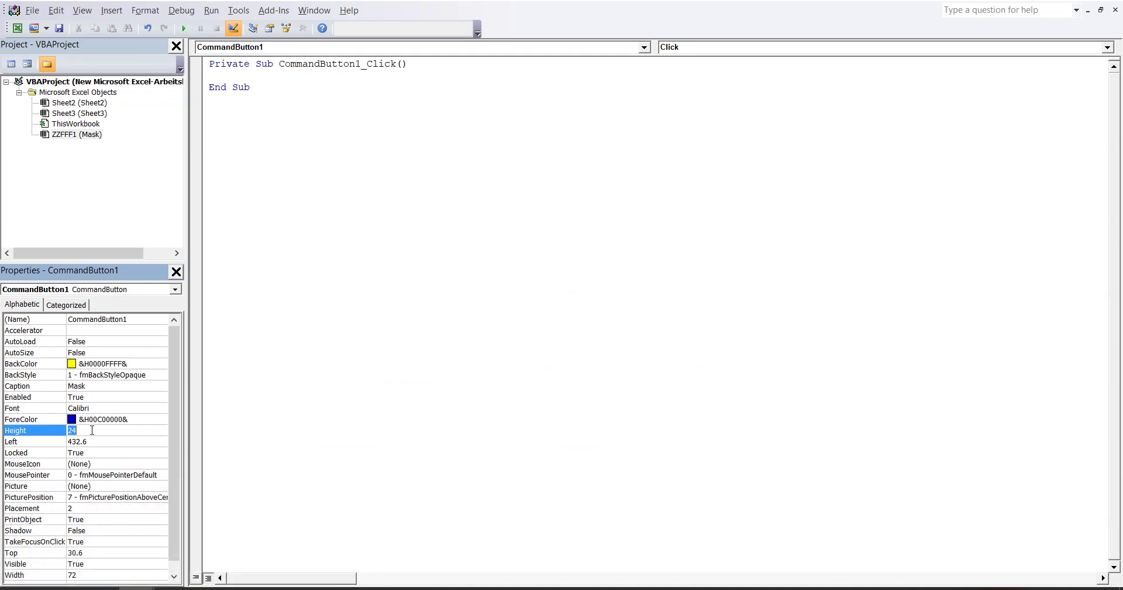
text(37)
click(97, 443)
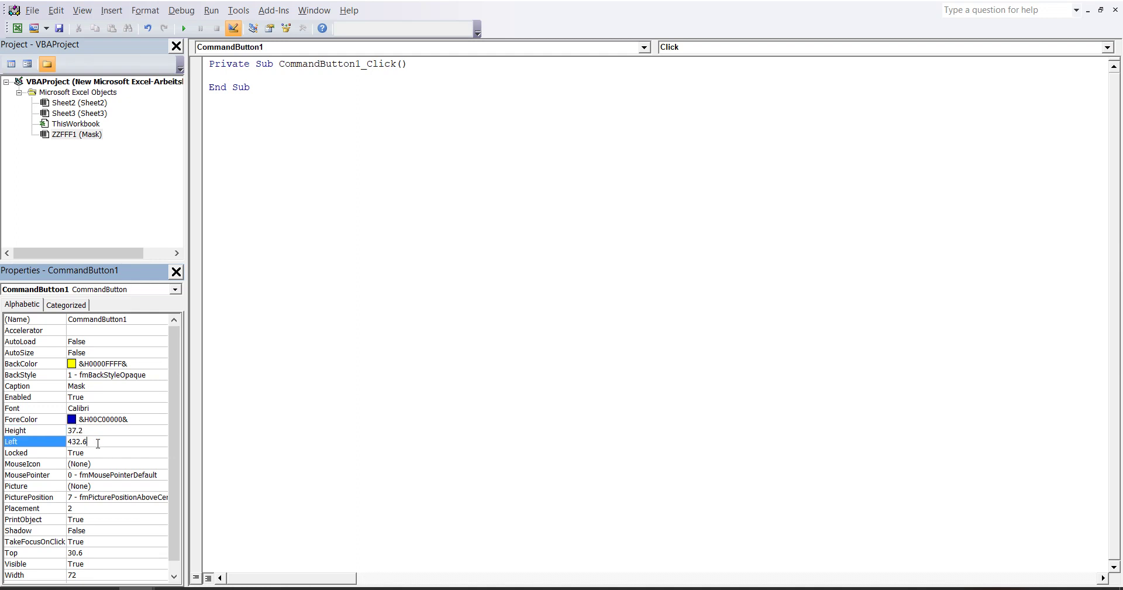
text(37)
text(.2)
click(91, 552)
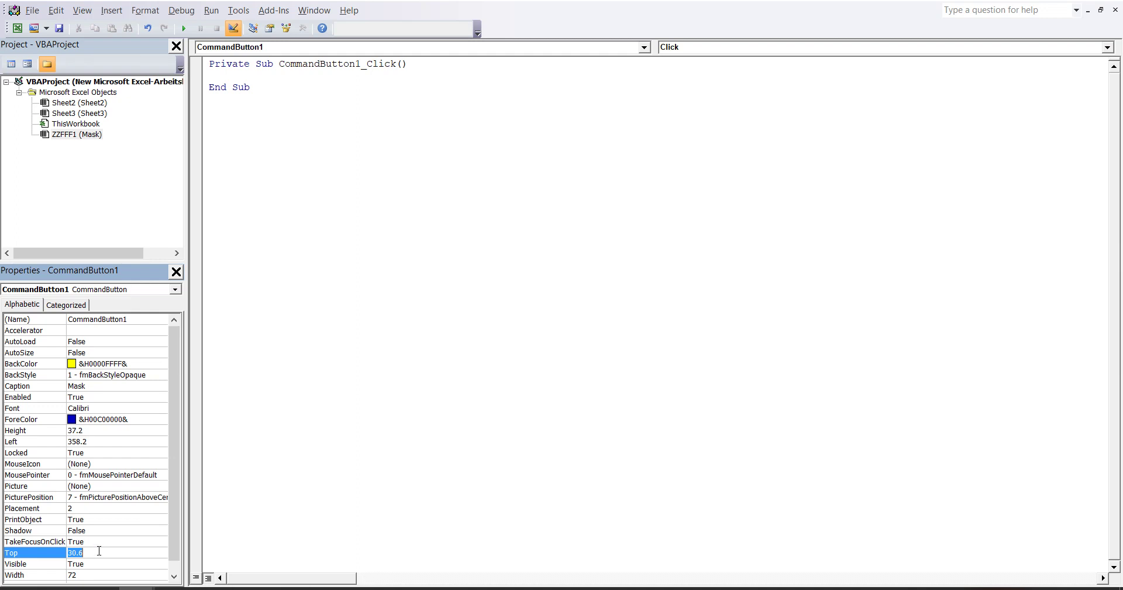
text(23)
click(82, 576)
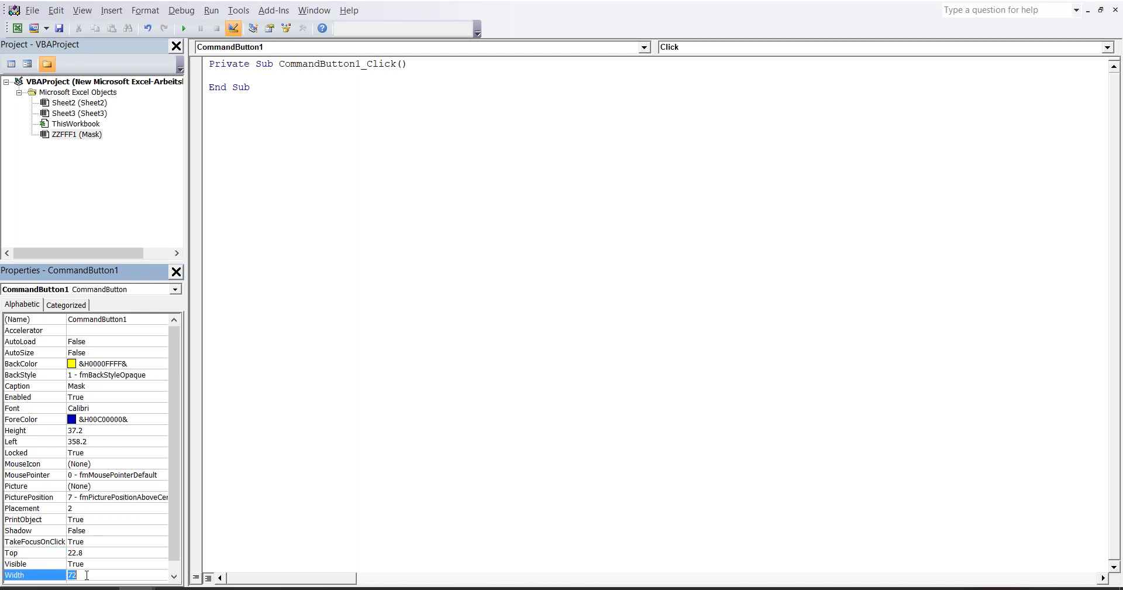
text(188)
click(155, 587)
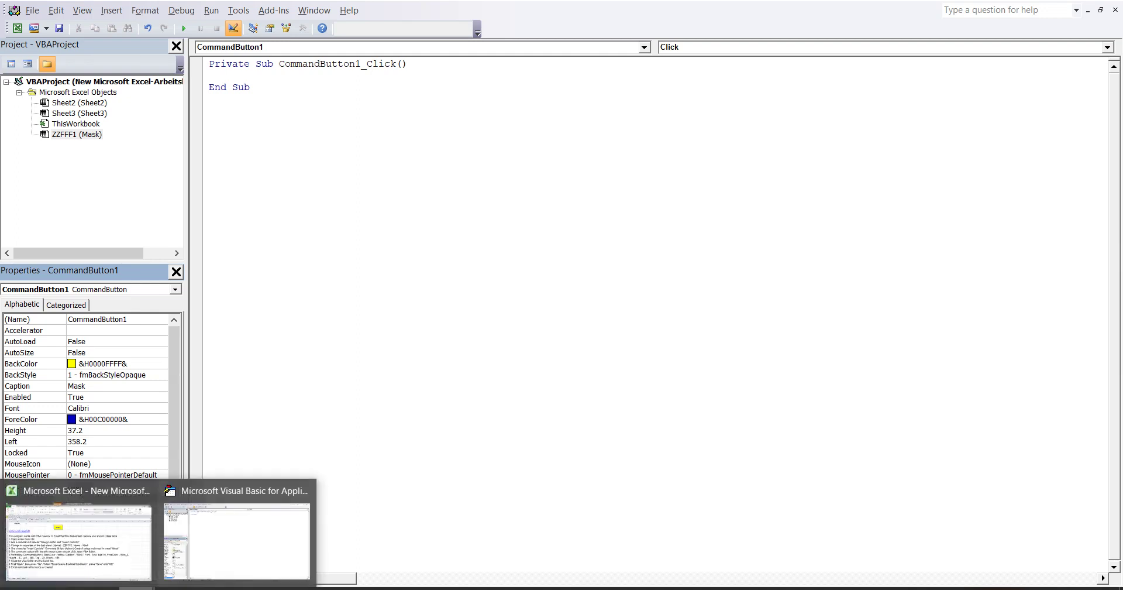
- Review steps 7 to 9 of the instruction text in cell A6 without changing it
click(139, 543)
click(393, 435)
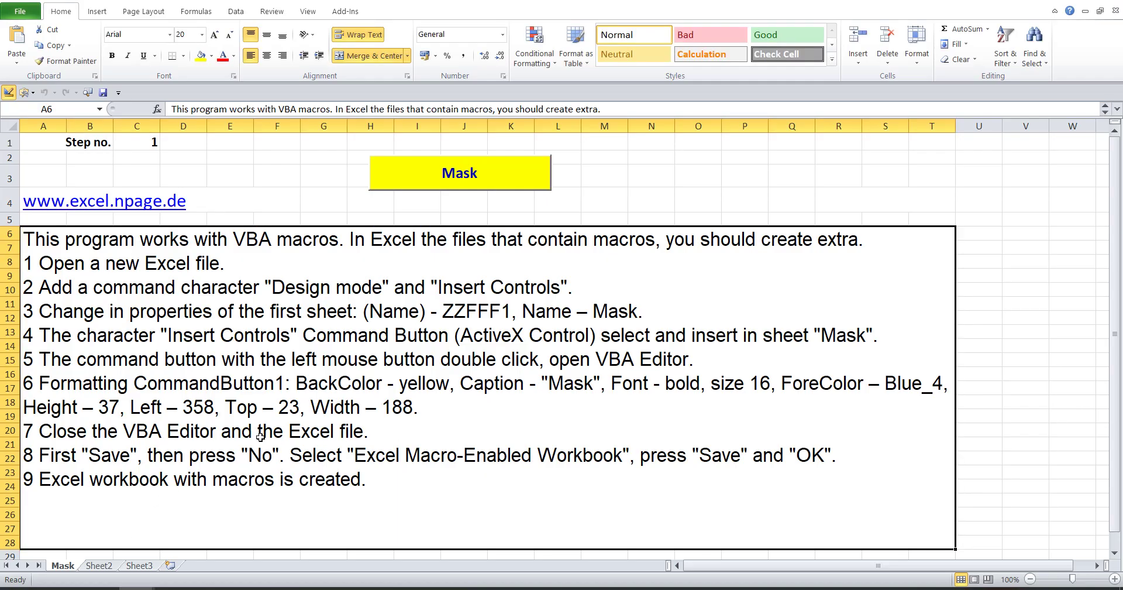
double_click(107, 434)
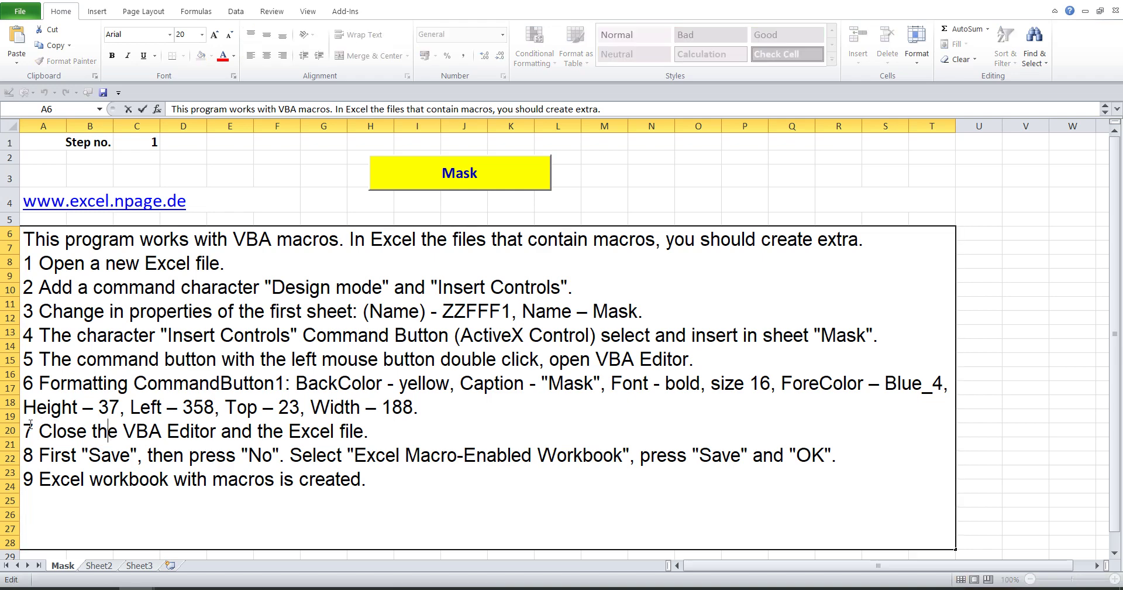
drag(30, 430, 373, 488)
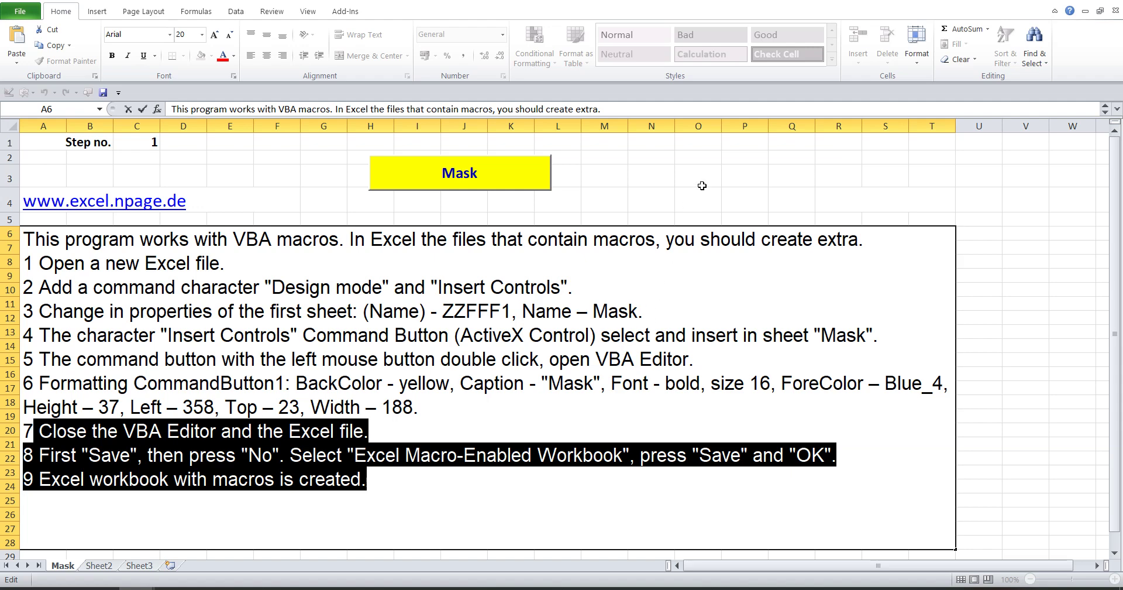
click(712, 169)
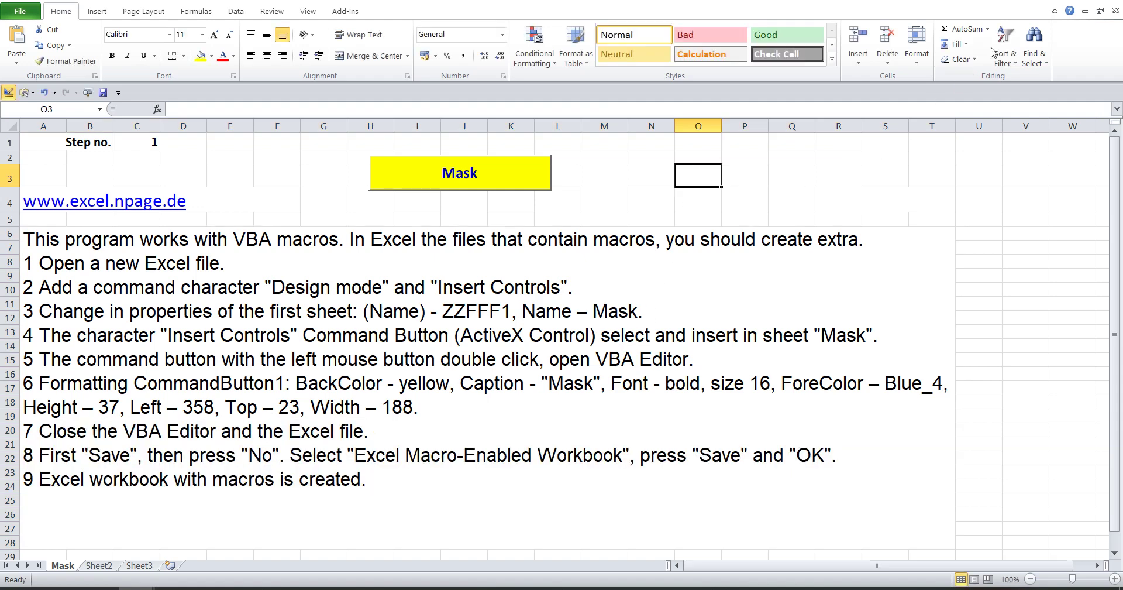
- Save the workbook as an Excel Macro-Enabled Workbook on closing, then reopen the new 20 KB file
click(1092, 2)
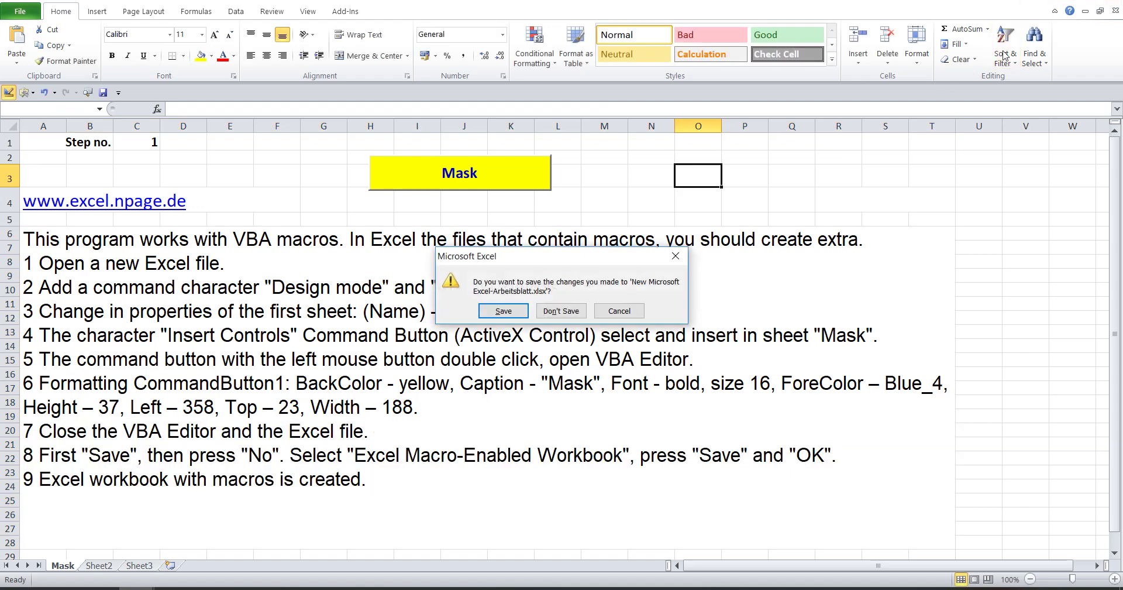
click(515, 313)
click(575, 354)
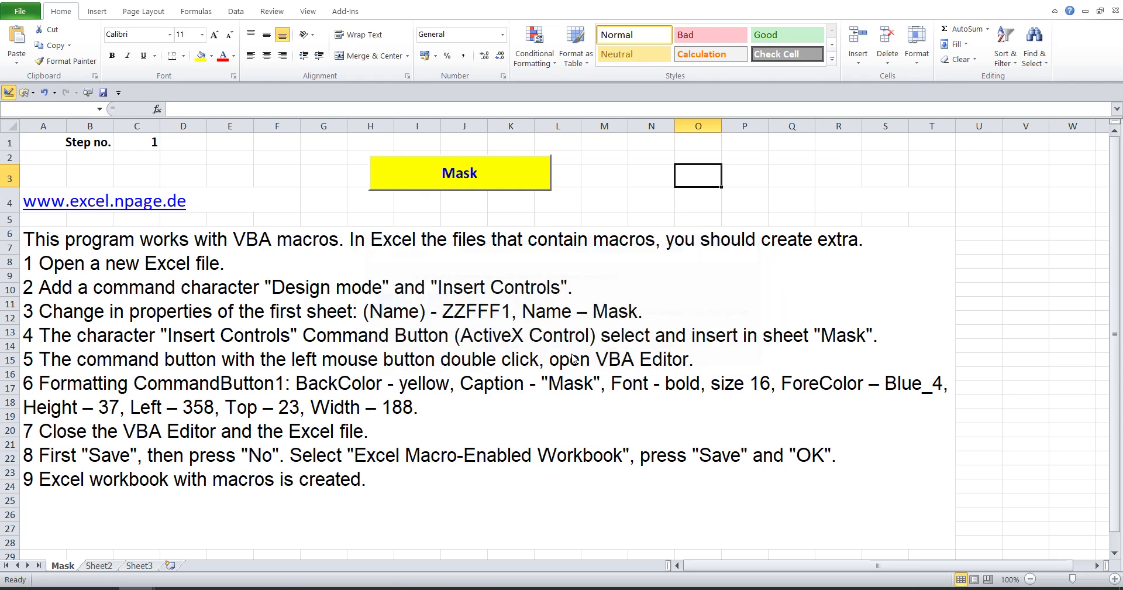
click(547, 252)
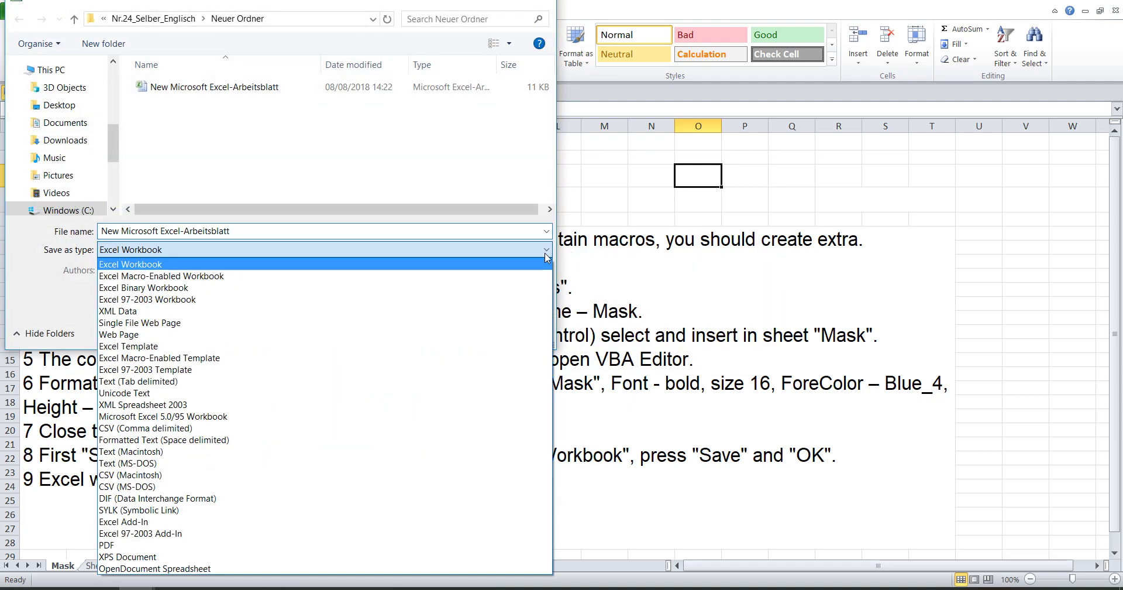
click(251, 276)
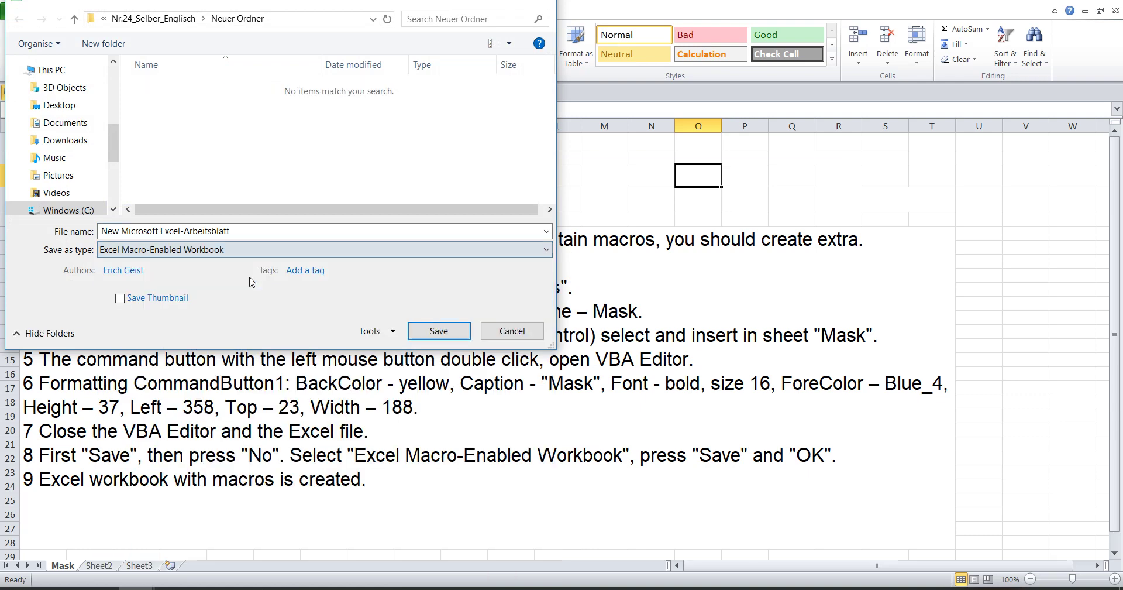
click(444, 333)
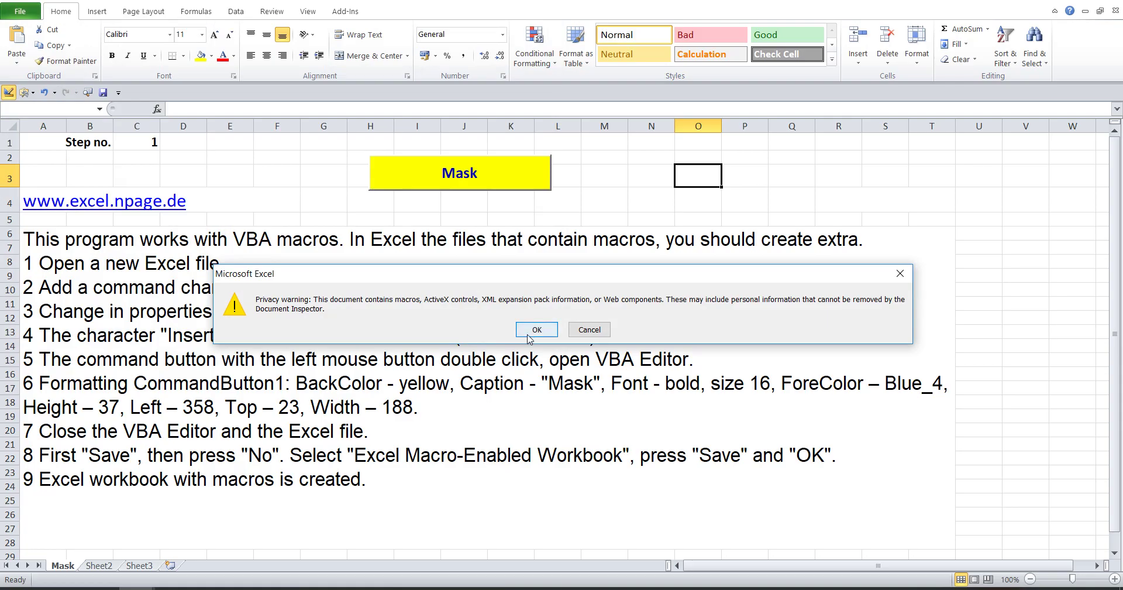
click(530, 336)
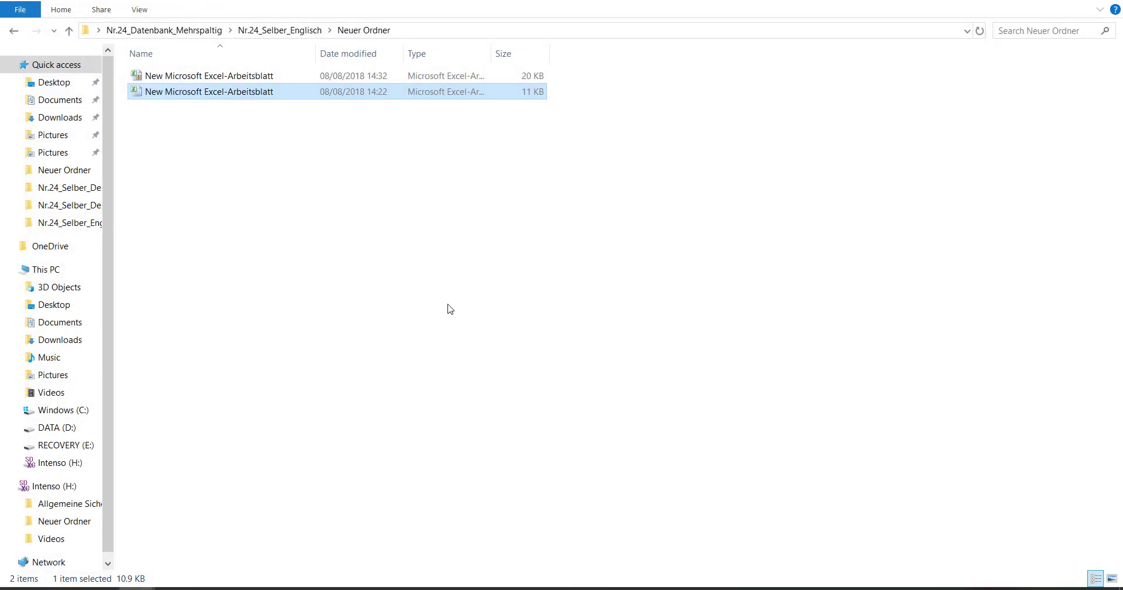
click(235, 78)
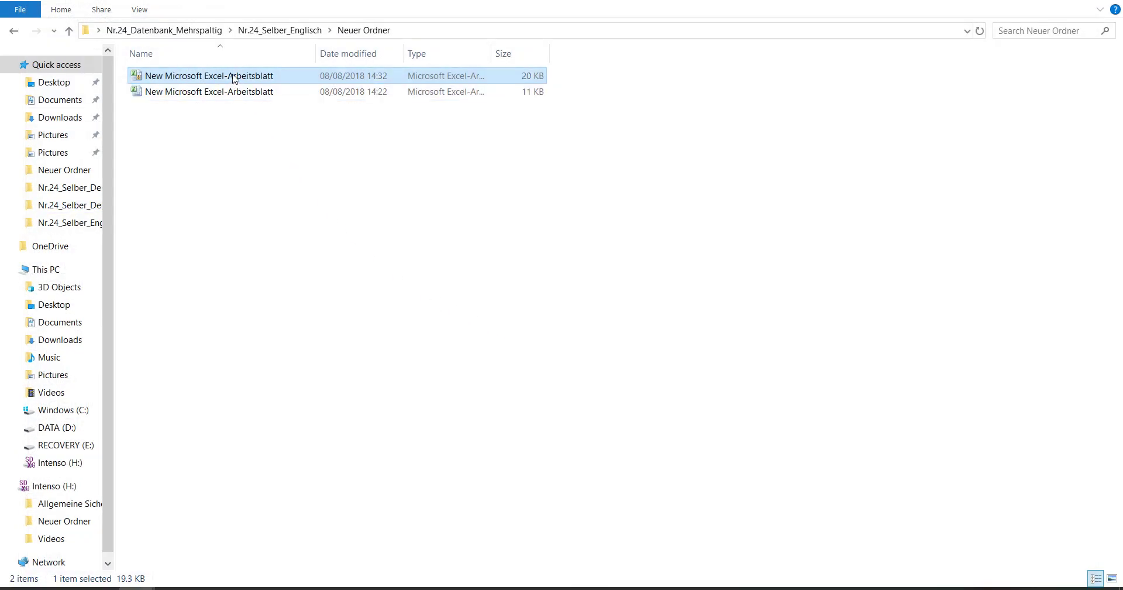
double_click(232, 77)
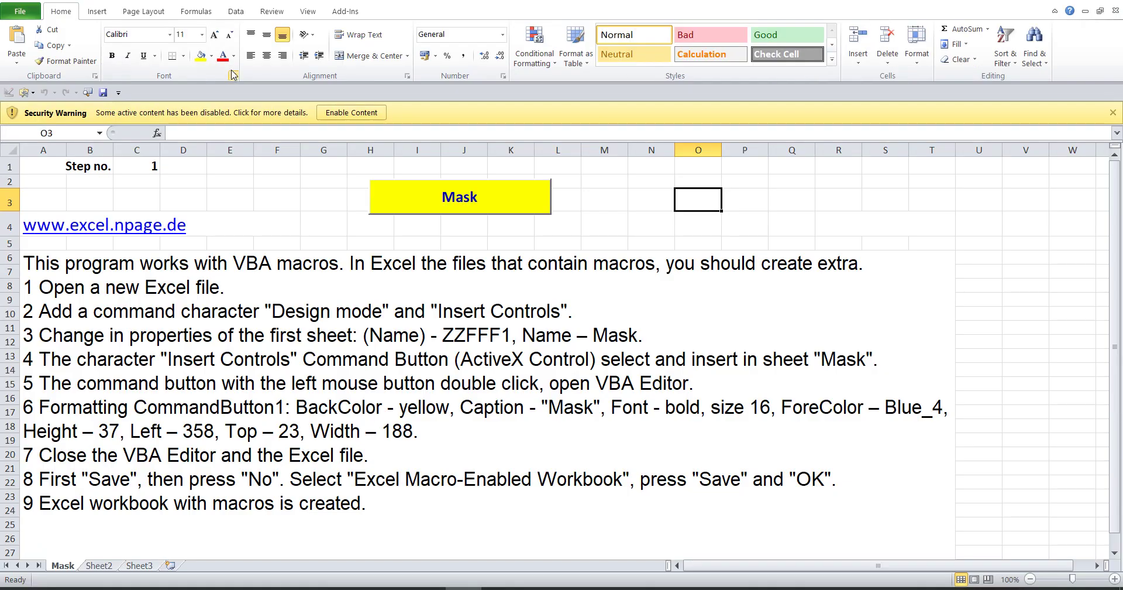
- Enable the reopened workbook's active content and click the yellow Mask button
click(341, 113)
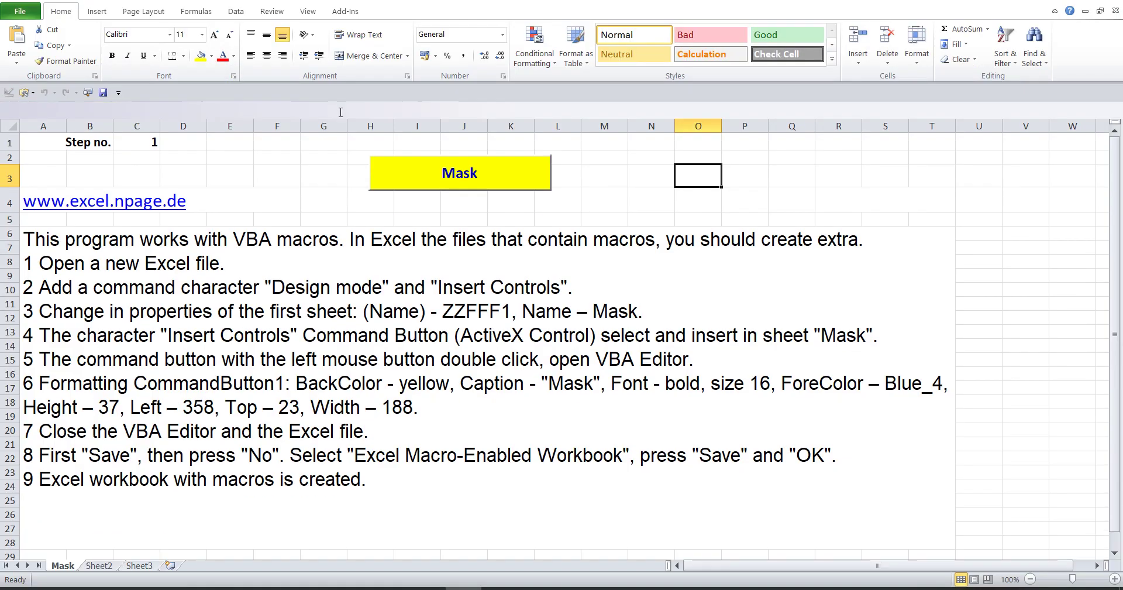
click(416, 171)
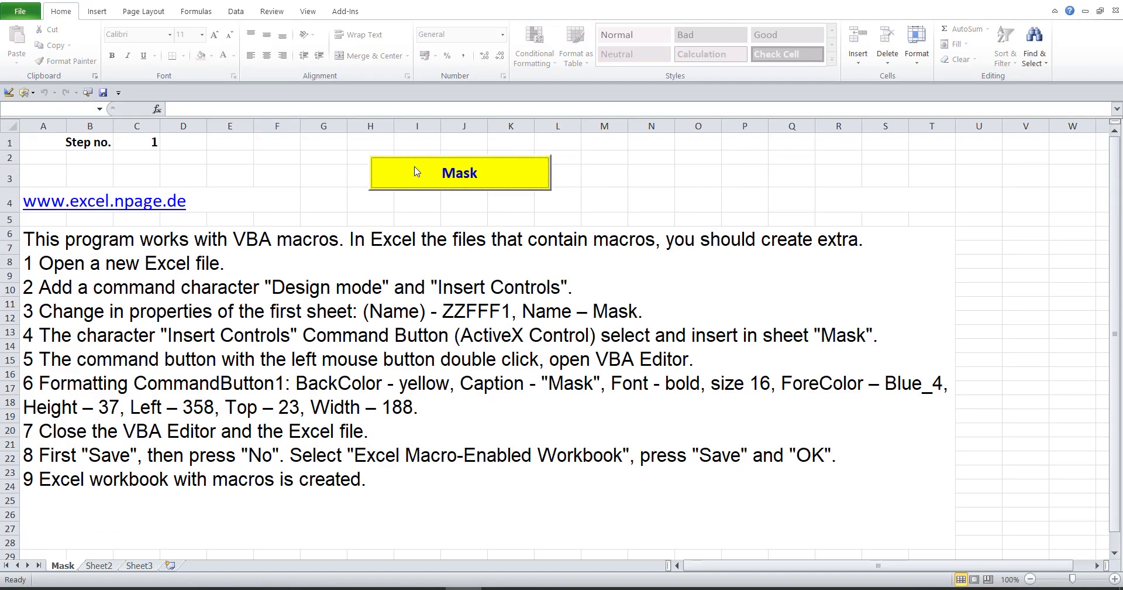